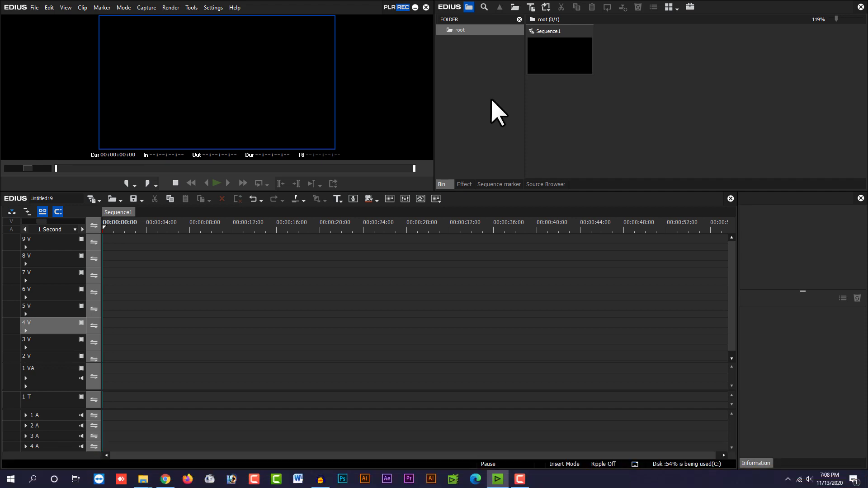
Import the "Free stock videos - Pexels Videos" and "green screen footage" clips from the FOOTAGE folder into the bin.
{"action": "left_click", "coordinate": [626, 41]}
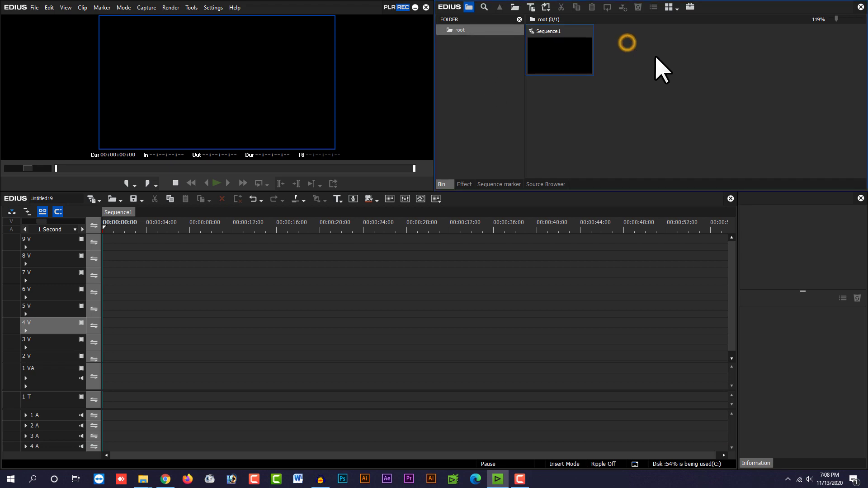
{"action": "double_click", "coordinate": [666, 56]}
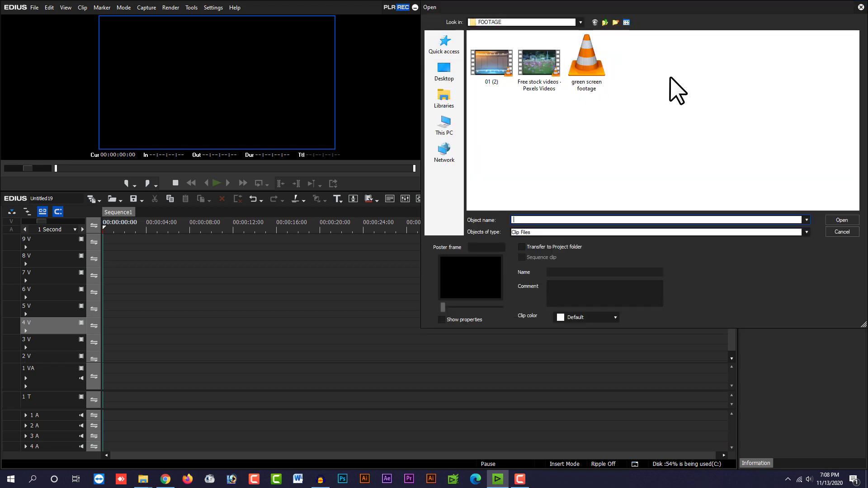
{"action": "left_click_drag", "start_coordinate": [577, 97], "coordinate": [530, 67]}
{"action": "left_click", "coordinate": [846, 220]}
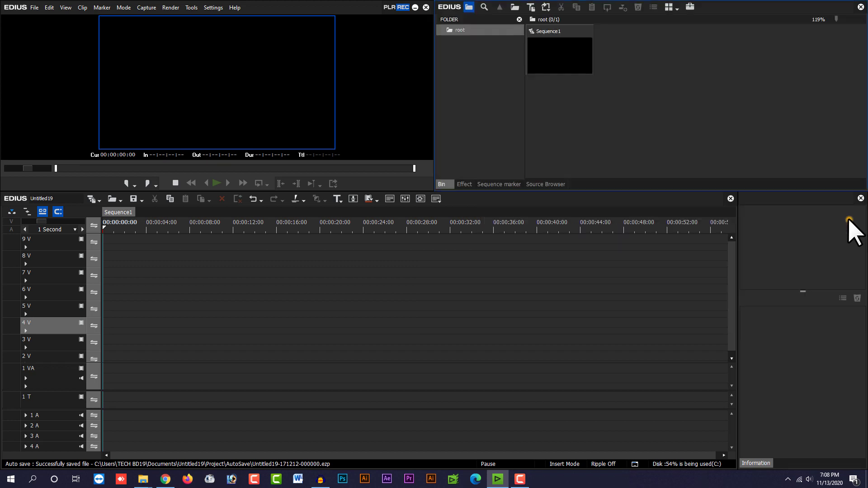
{"action": "left_click", "coordinate": [699, 105]}
{"action": "left_click", "coordinate": [711, 54]}
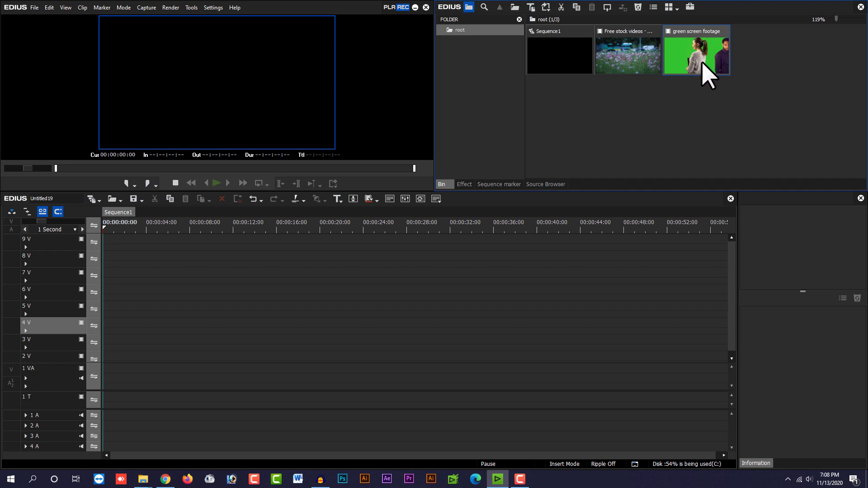
Place the green screen footage clip at the start of track 4 V and play it back, checking it full screen.
{"action": "left_click_drag", "start_coordinate": [715, 59], "coordinate": [97, 333]}
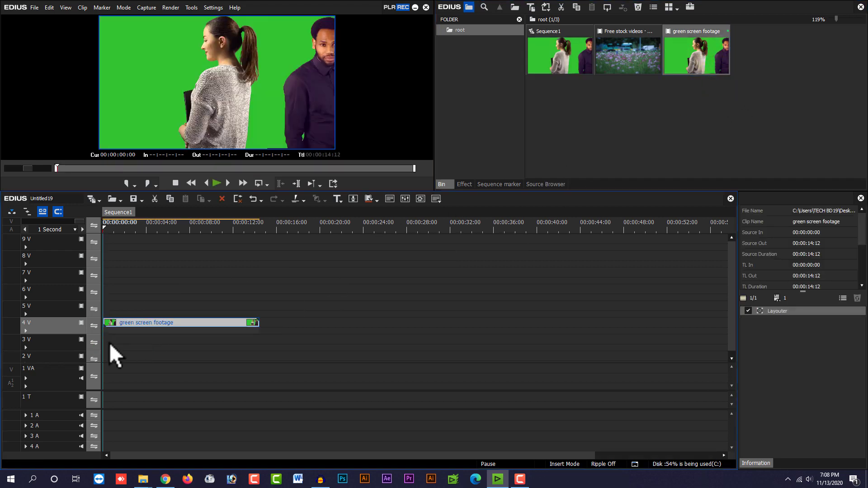
{"action": "left_click", "coordinate": [126, 228]}
{"action": "key", "text": "space"}
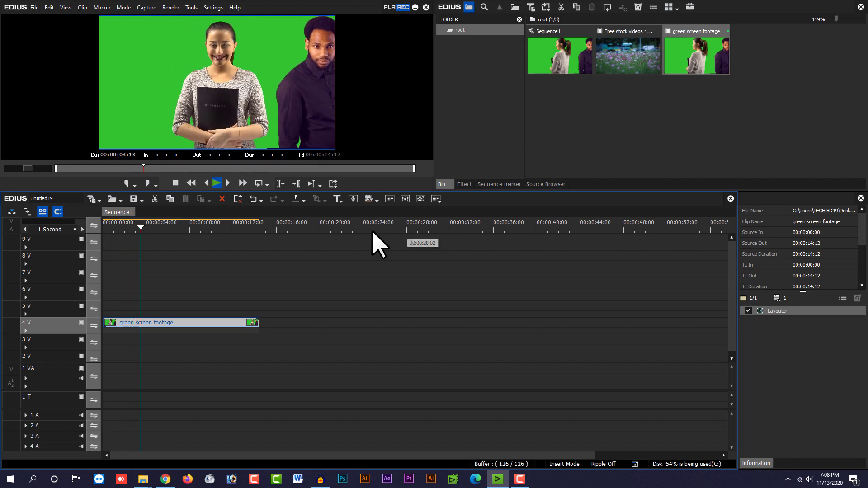
{"action": "double_click", "coordinate": [204, 85]}
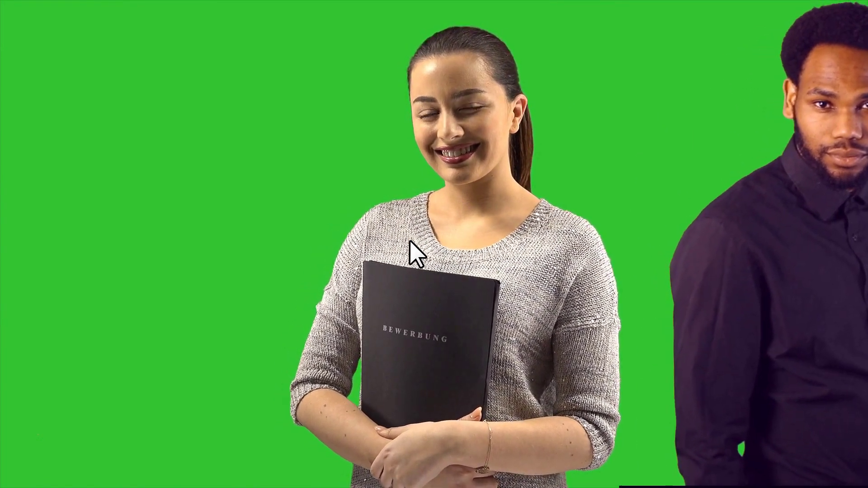
{"action": "double_click", "coordinate": [405, 242]}
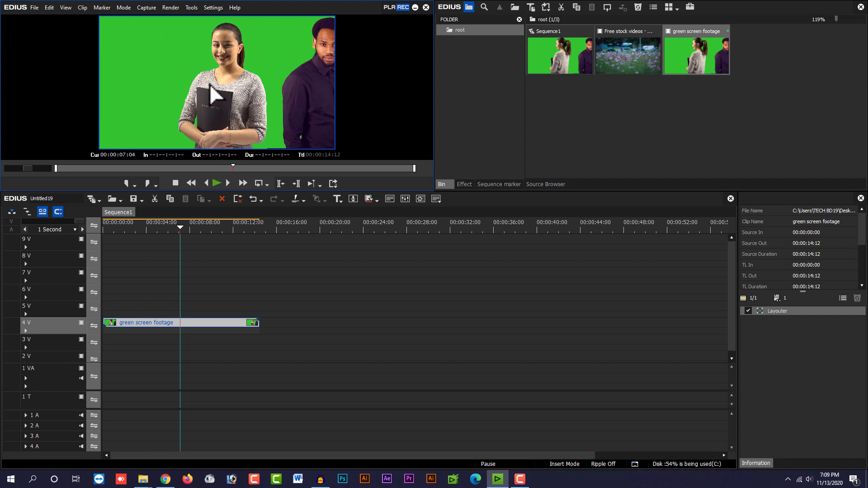
{"action": "left_click", "coordinate": [164, 224]}
{"action": "key", "text": "space"}
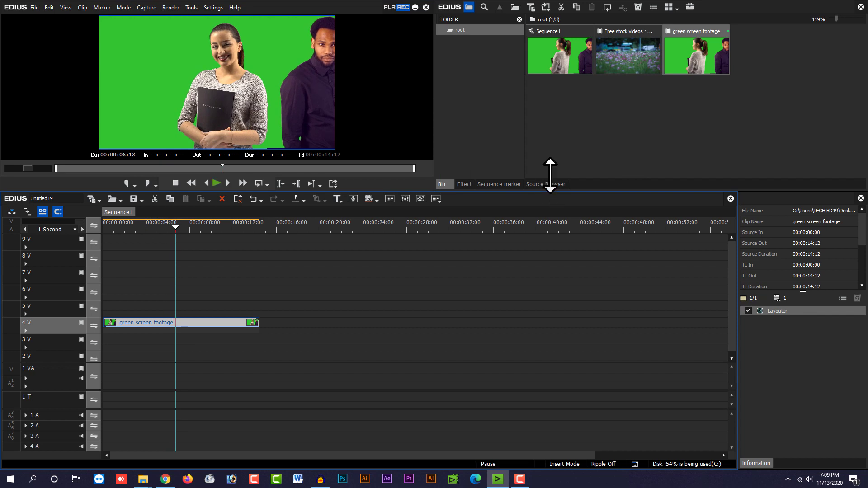
Add the "Free stock videos - Pexels Videos" clip at the timeline start, arranging it on track 4 V with the green screen footage above on 5 V.
{"action": "left_click", "coordinate": [568, 159]}
{"action": "left_click_drag", "start_coordinate": [632, 56], "coordinate": [96, 346]}
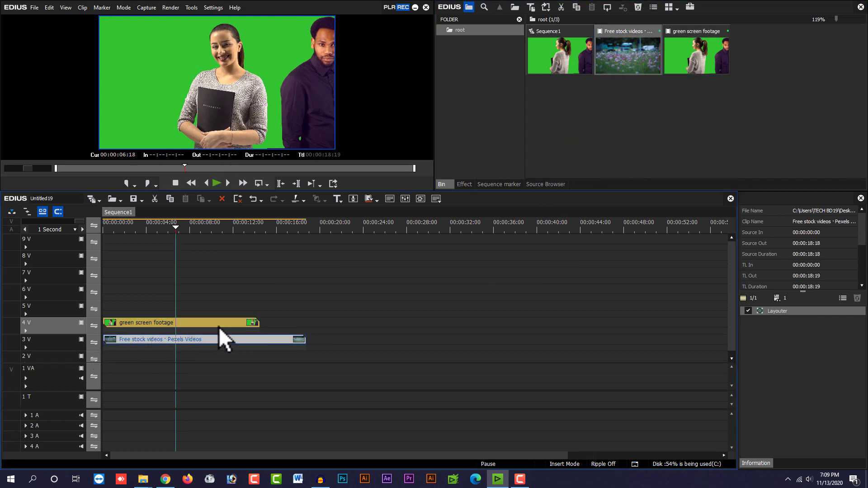
{"action": "left_click", "coordinate": [192, 324]}
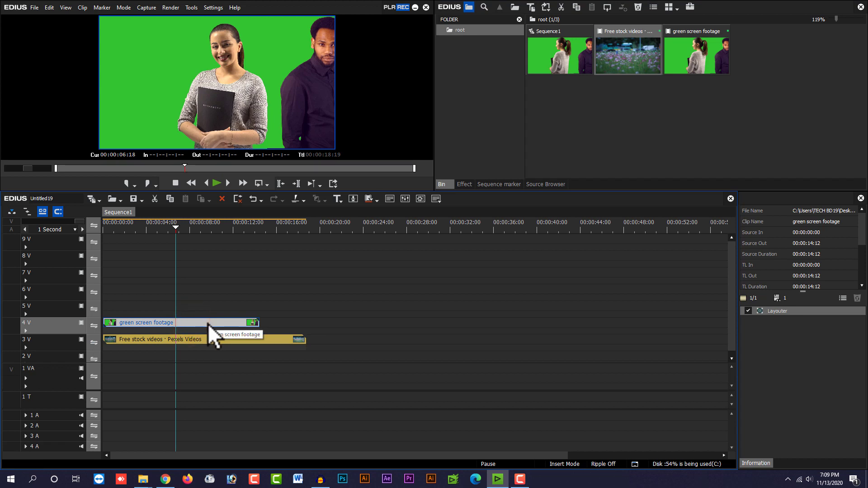
{"action": "mouse_move", "coordinate": [177, 321]}
{"action": "left_mouse_down"}
{"action": "mouse_move", "coordinate": [176, 306]}
{"action": "mouse_move", "coordinate": [168, 329]}
{"action": "mouse_move", "coordinate": [164, 322]}
{"action": "left_mouse_up"}
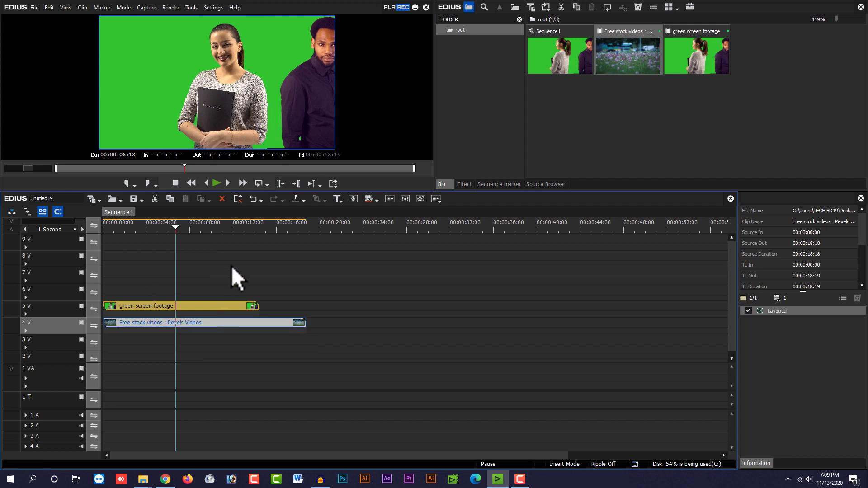
Apply the Chromakey keyer to the green screen footage clip on track 5 V.
{"action": "left_click", "coordinate": [183, 227]}
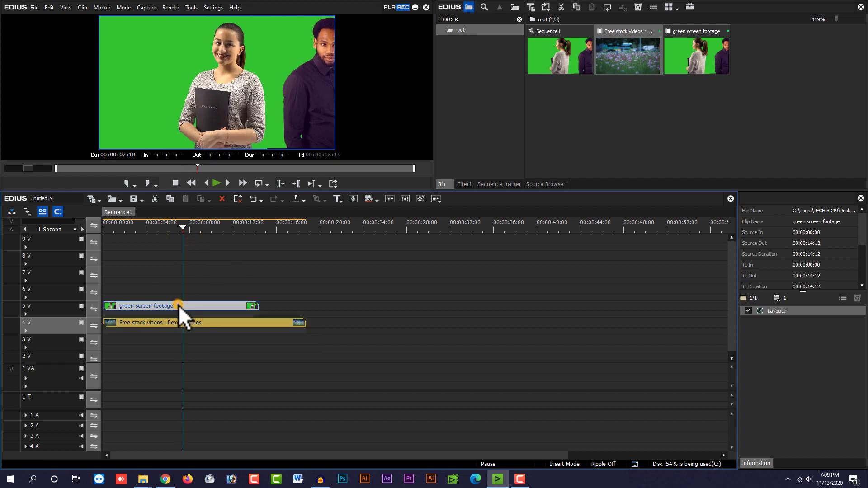
{"action": "left_click", "coordinate": [178, 305]}
{"action": "left_click", "coordinate": [464, 184]}
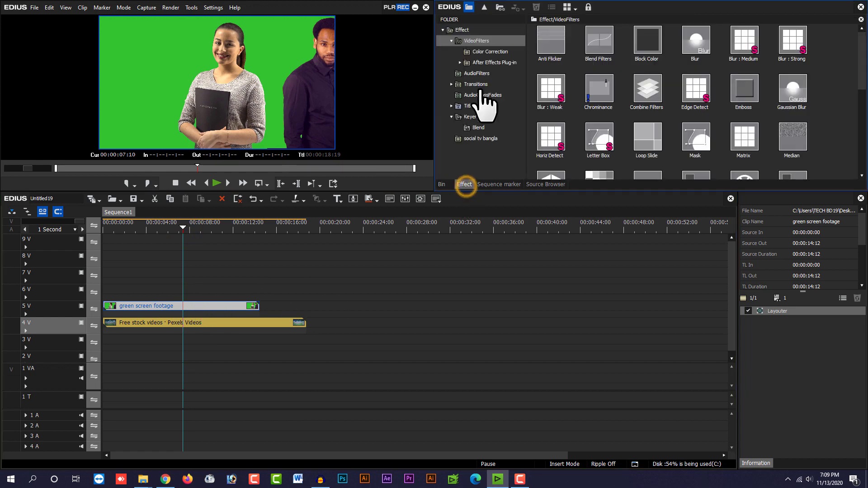
{"action": "left_click", "coordinate": [472, 116]}
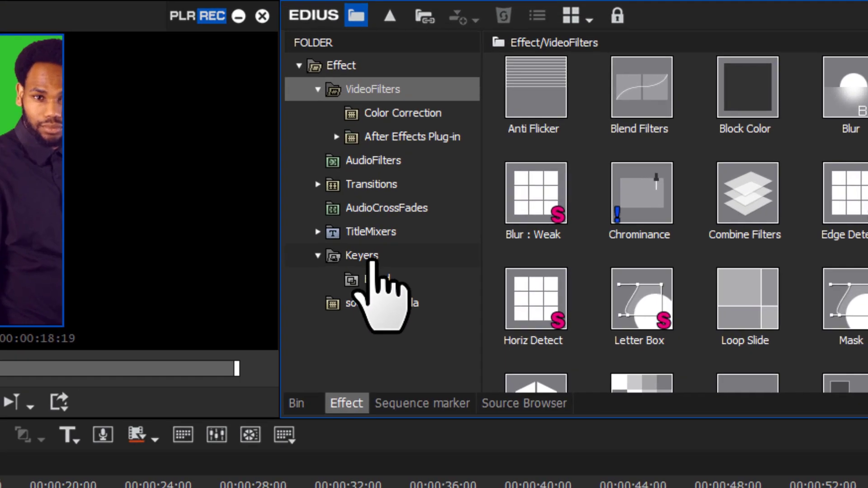
{"action": "left_click", "coordinate": [371, 258]}
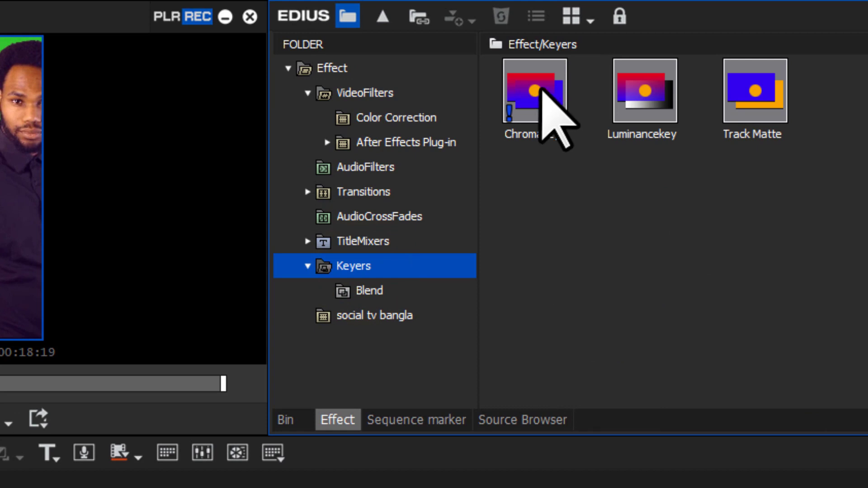
{"action": "left_click_drag", "start_coordinate": [542, 88], "coordinate": [0, 487]}
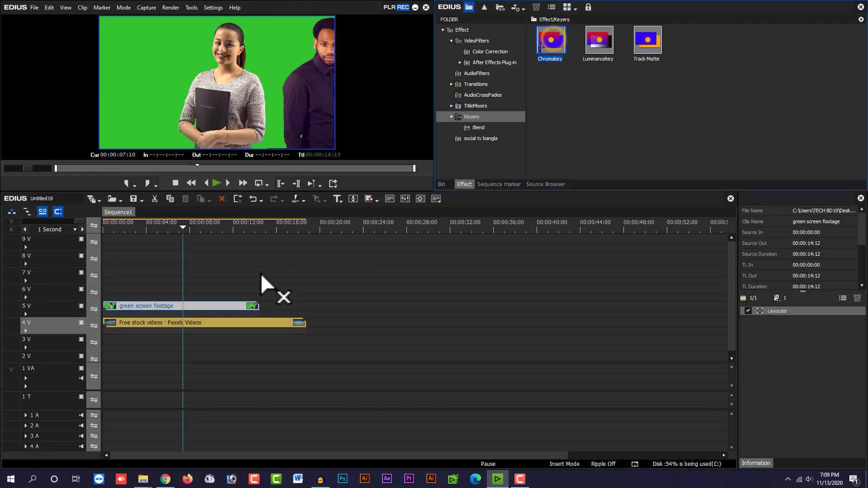
{"action": "left_click_drag", "start_coordinate": [261, 273], "coordinate": [204, 316]}
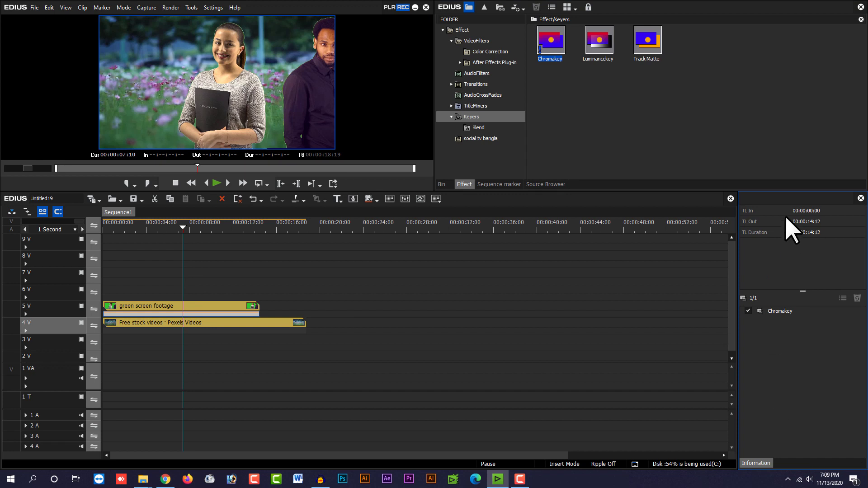
Open the Chromakey effect's setup dialog, position it clear of the preview, and enlarge the preview monitor.
{"action": "left_click", "coordinate": [787, 312]}
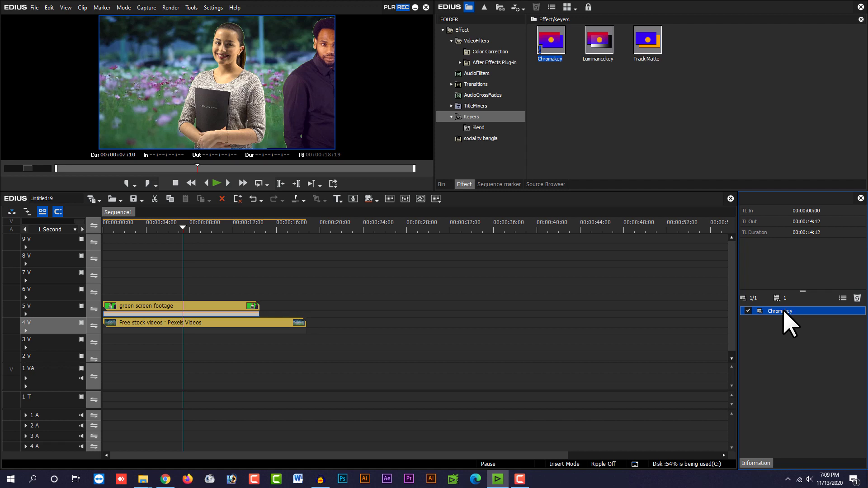
{"action": "right_click", "coordinate": [789, 312]}
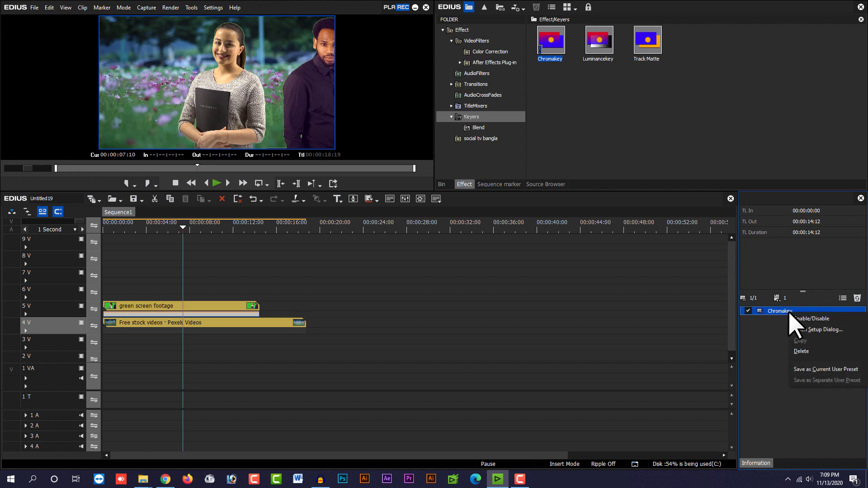
{"action": "left_click", "coordinate": [823, 330]}
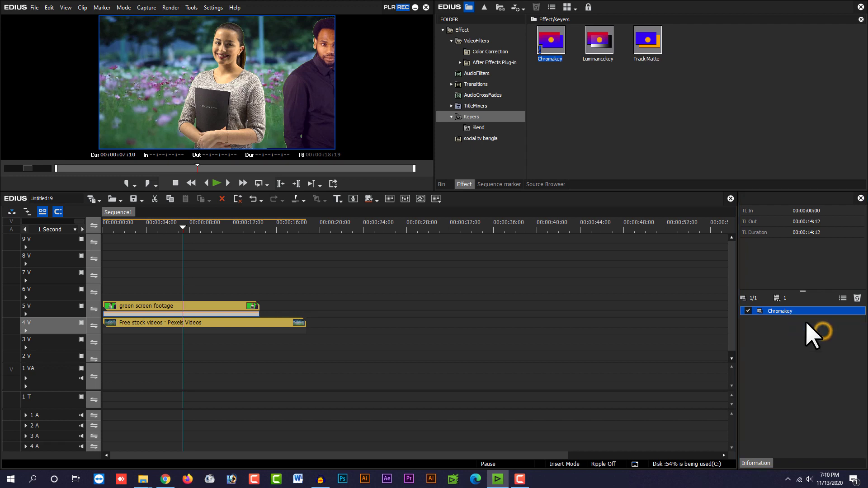
{"action": "left_click_drag", "start_coordinate": [433, 149], "coordinate": [522, 113]}
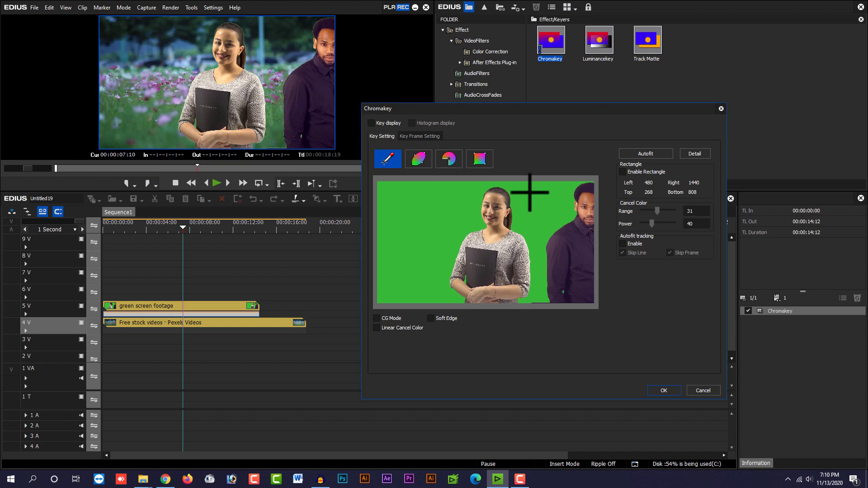
{"action": "left_click_drag", "start_coordinate": [488, 112], "coordinate": [450, 151]}
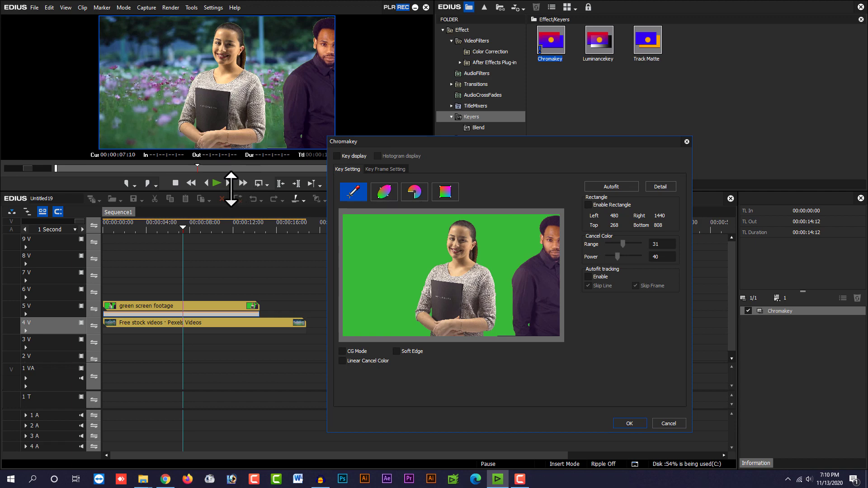
{"action": "left_click_drag", "start_coordinate": [230, 191], "coordinate": [243, 311]}
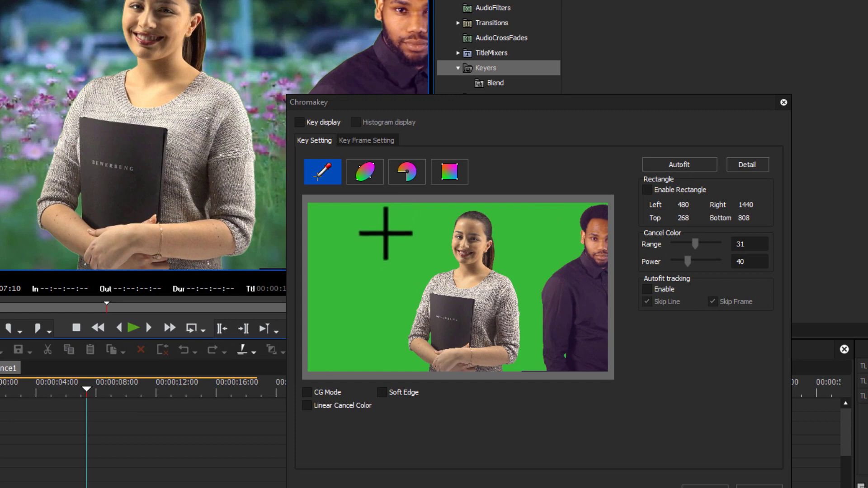
Sample the green background as the key colour and enable Soft Edge for the Chromakey.
{"action": "left_click", "coordinate": [386, 234]}
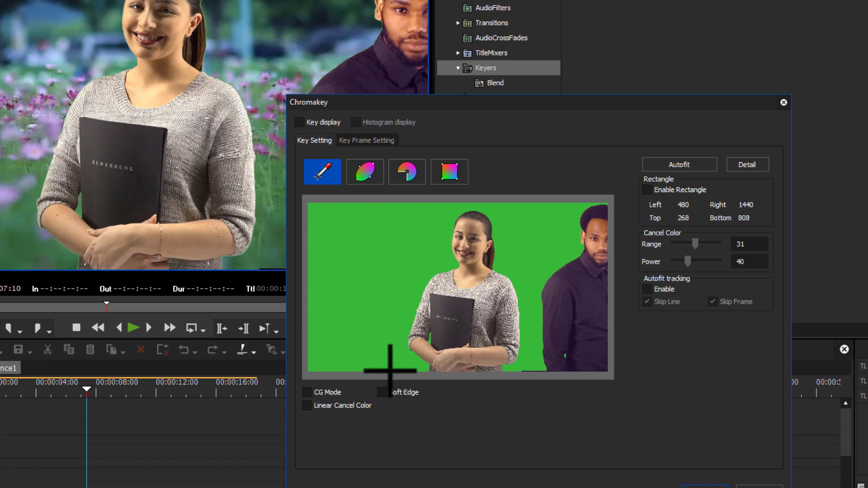
{"action": "left_click", "coordinate": [382, 392]}
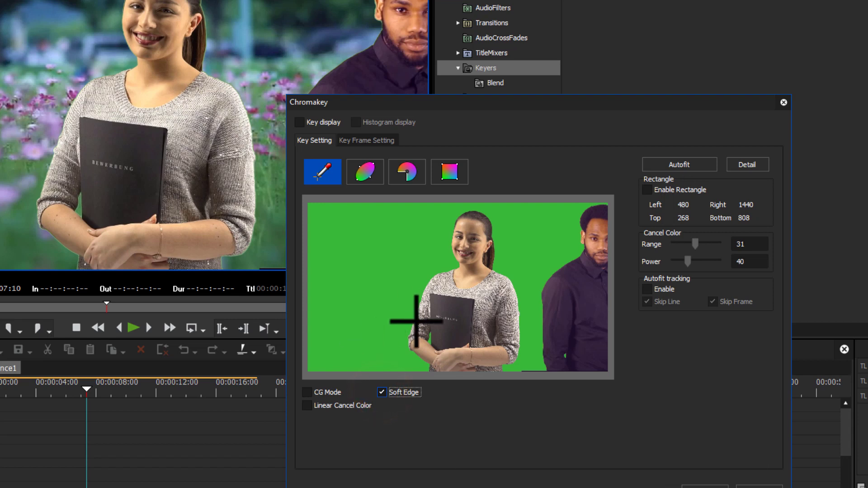
Show the detailed Chromakey settings and set the Chroma base to 418 and the Chroma range to 29.
{"action": "left_click", "coordinate": [747, 166]}
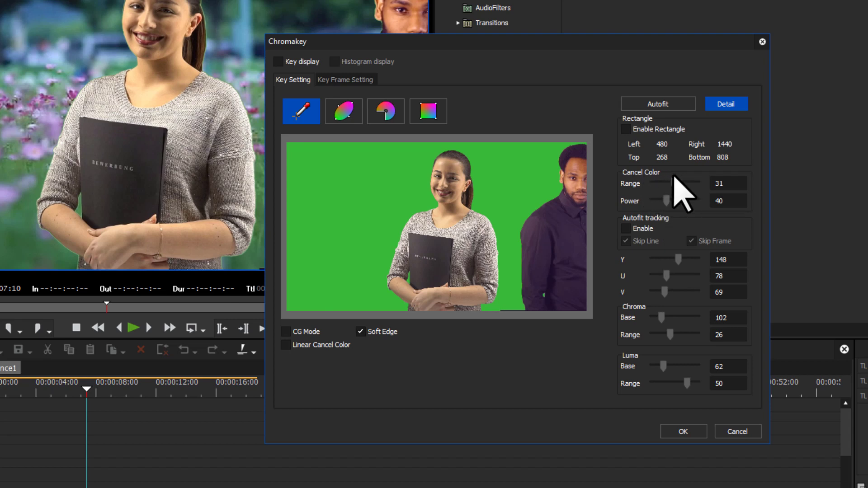
{"action": "left_click", "coordinate": [365, 170]}
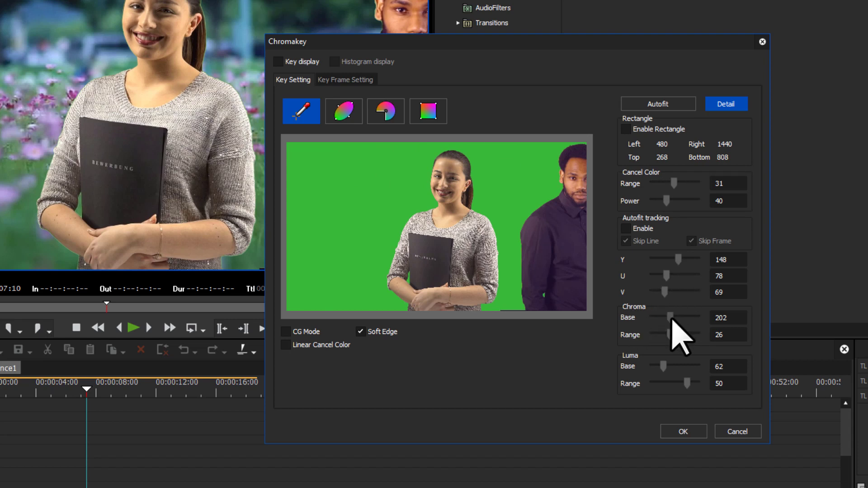
{"action": "left_click_drag", "start_coordinate": [670, 317], "coordinate": [677, 319]}
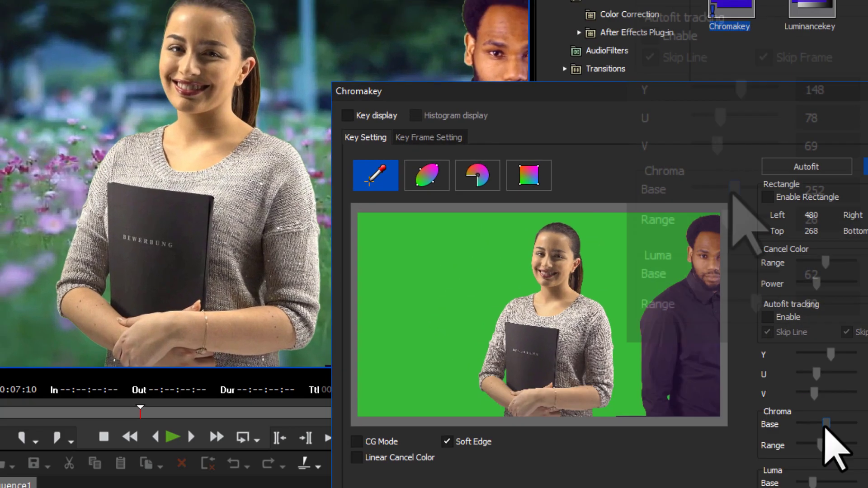
{"action": "left_click_drag", "start_coordinate": [738, 192], "coordinate": [759, 193]}
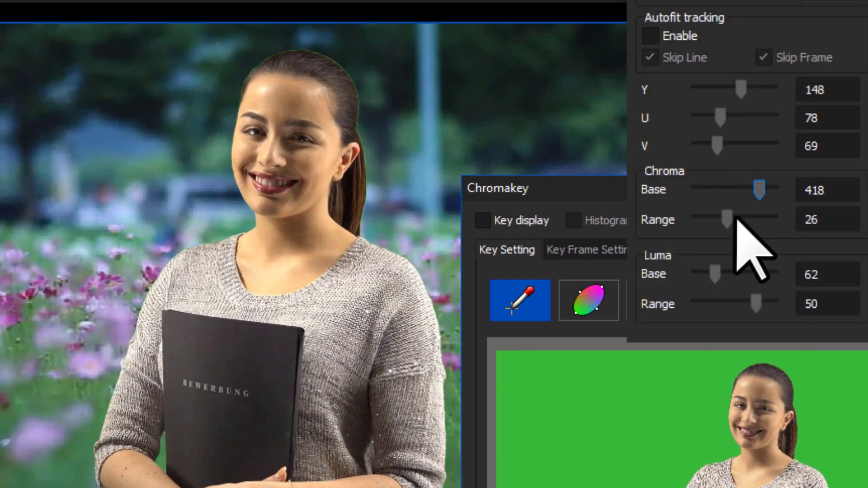
{"action": "left_click_drag", "start_coordinate": [725, 219], "coordinate": [729, 221]}
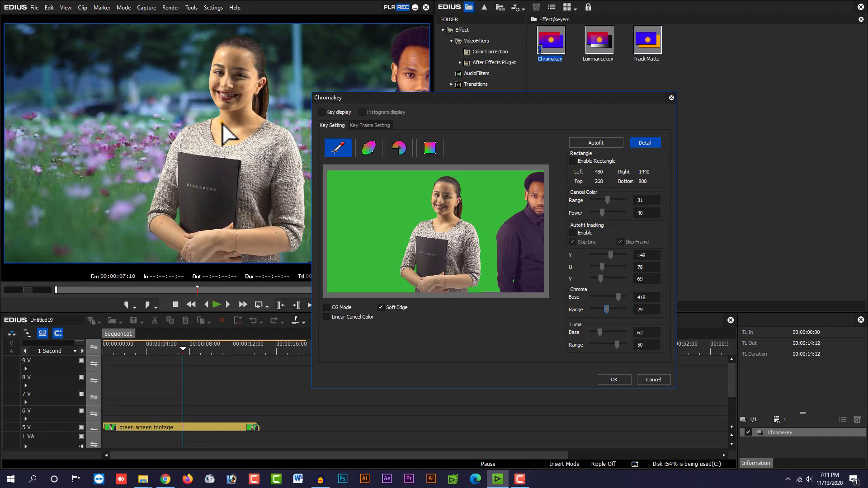
Check the keyed picture full screen and accept the Chromakey settings.
{"action": "double_click", "coordinate": [221, 123]}
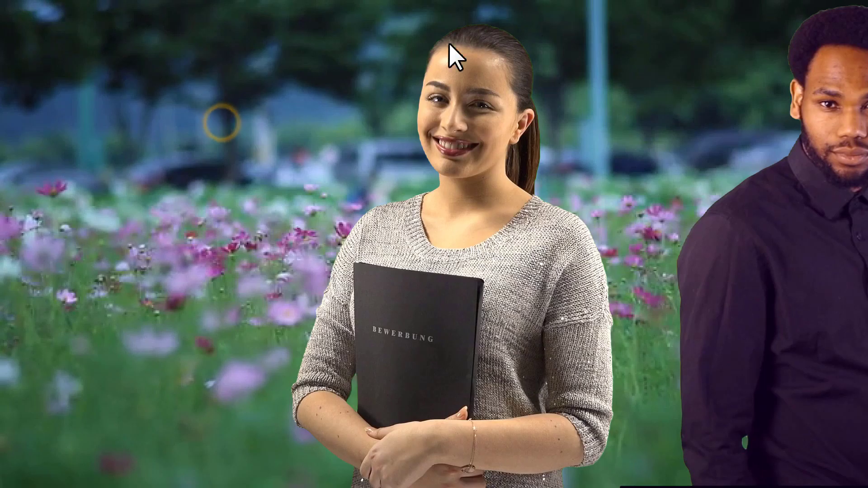
{"action": "double_click", "coordinate": [449, 98]}
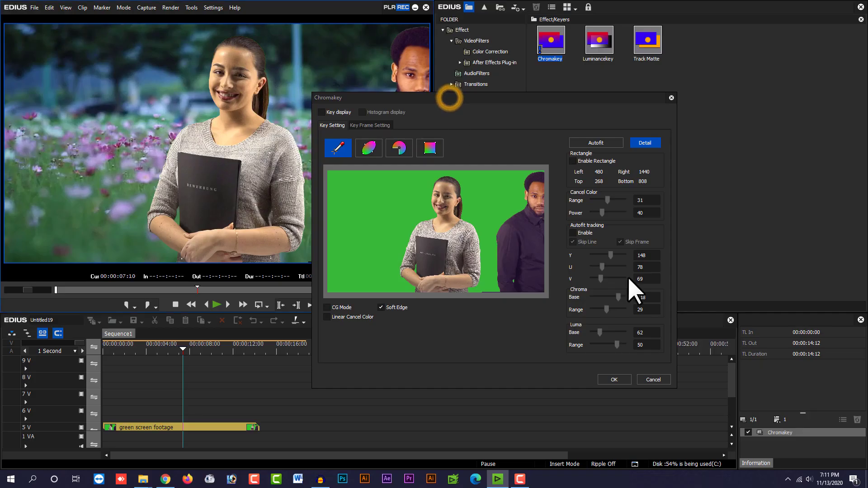
{"action": "left_click", "coordinate": [608, 380]}
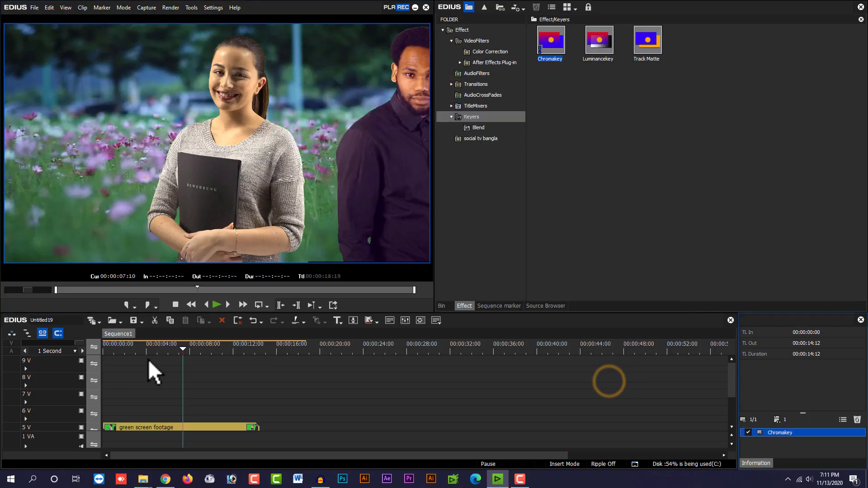
{"action": "left_click_drag", "start_coordinate": [192, 312], "coordinate": [203, 210]}
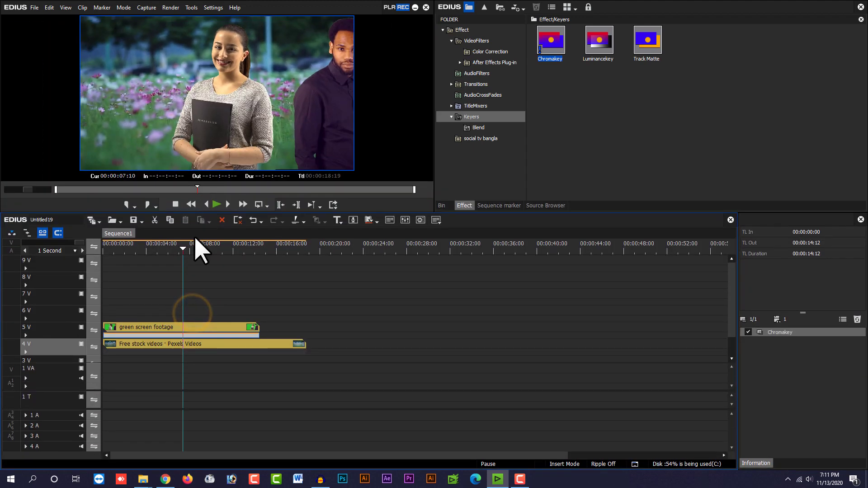
Play the keyed sequence from the start to check the result against the flower field.
{"action": "left_click_drag", "start_coordinate": [149, 252], "coordinate": [95, 254]}
{"action": "key", "text": "space"}
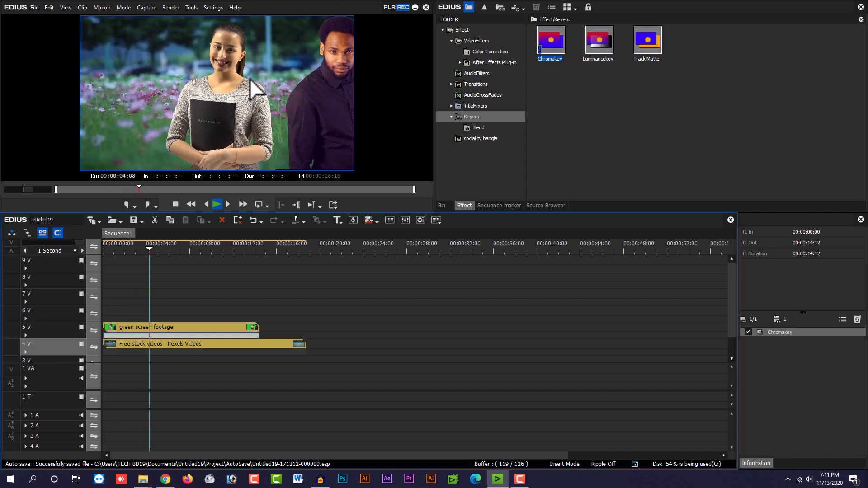
{"action": "key", "text": "space"}
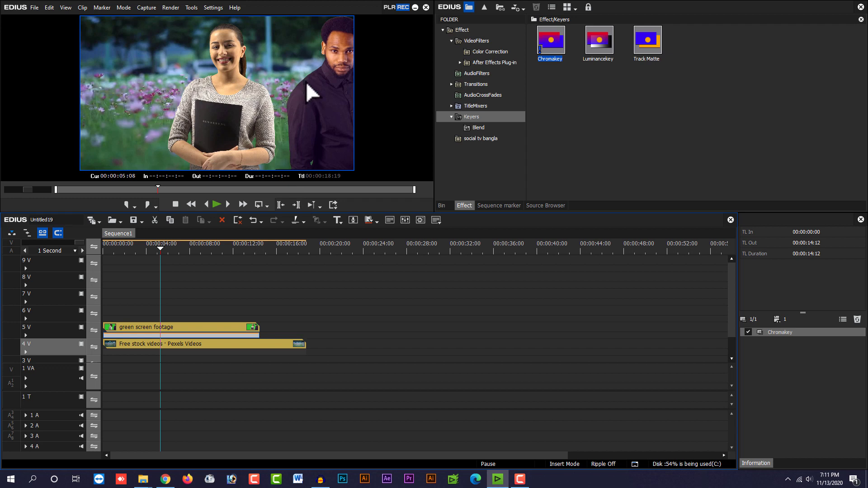
Try cropping the man out of the green screen footage in the Layouter with a right source crop of 30.50%.
{"action": "left_click", "coordinate": [216, 329]}
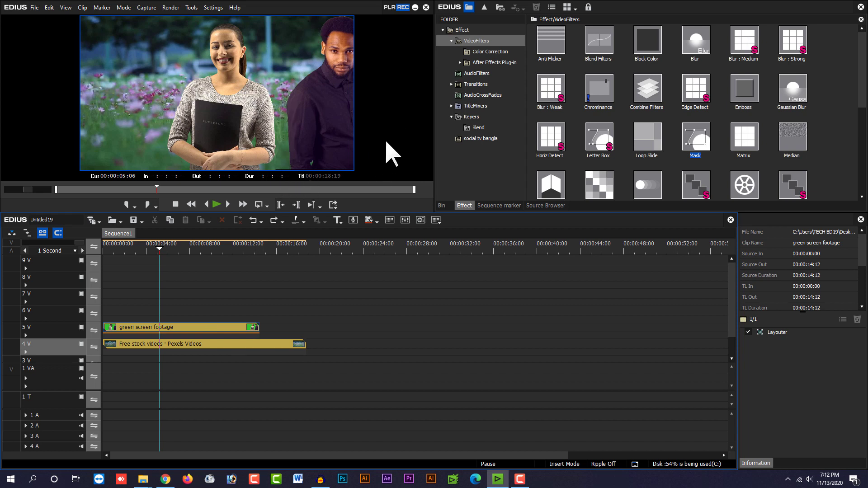
{"action": "left_click", "coordinate": [234, 329]}
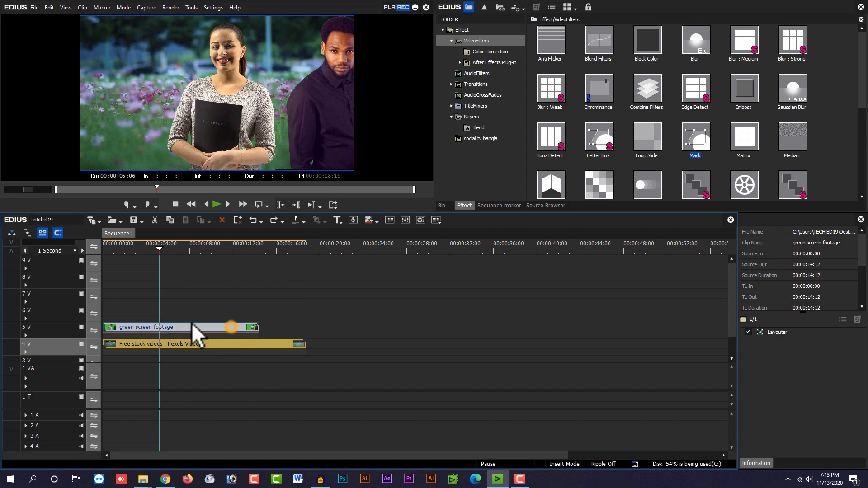
{"action": "double_click", "coordinate": [784, 335]}
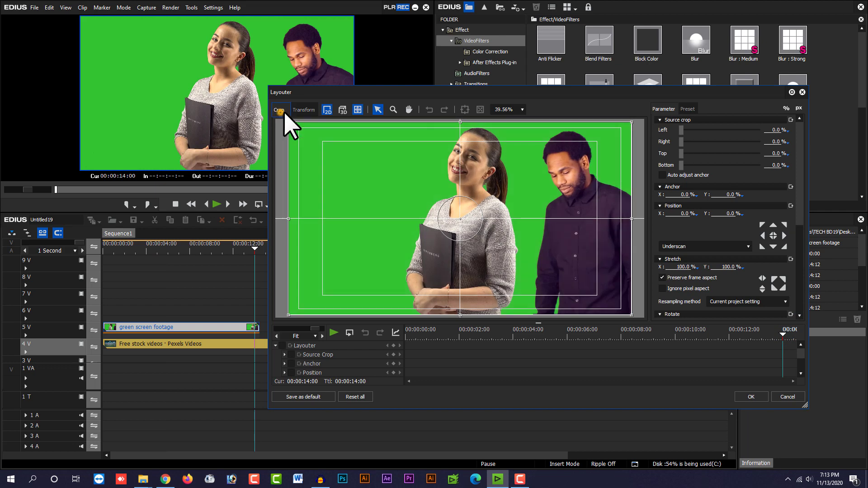
{"action": "left_click", "coordinate": [279, 110]}
{"action": "left_click_drag", "start_coordinate": [631, 219], "coordinate": [528, 224]}
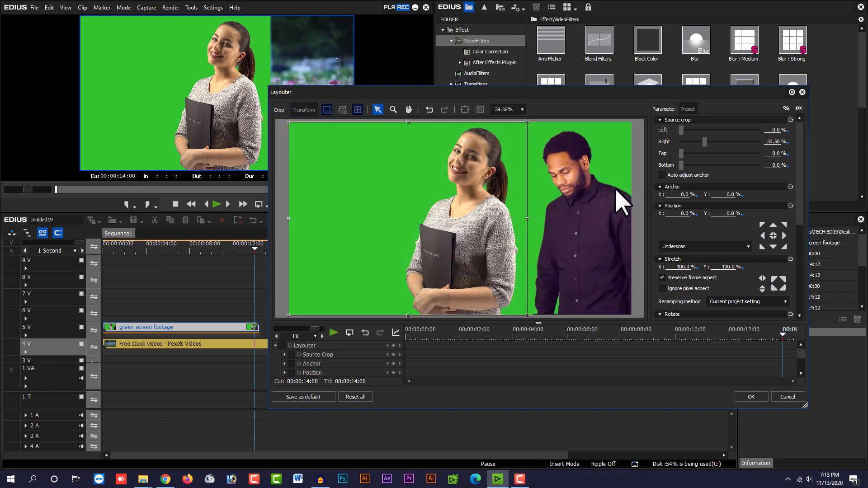
{"action": "left_click", "coordinate": [751, 397]}
Play the cropped composite from about four seconds in to check it and undo the crop.
{"action": "left_click", "coordinate": [168, 248]}
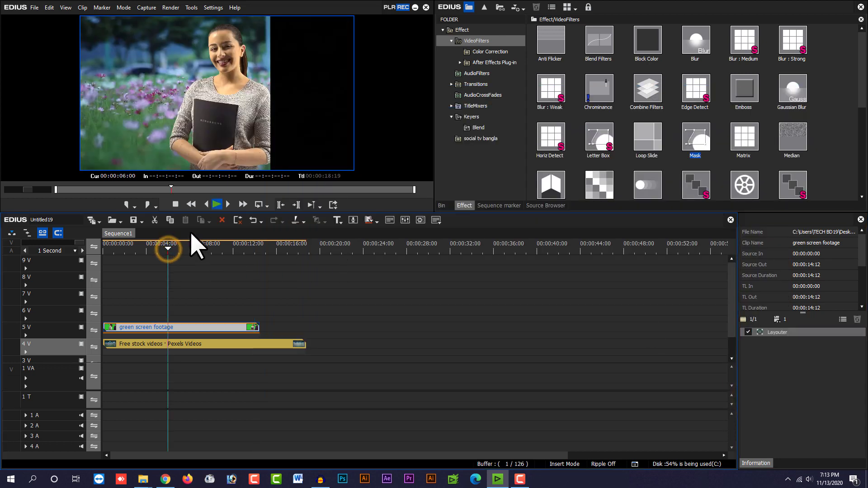
{"action": "key", "text": "space"}
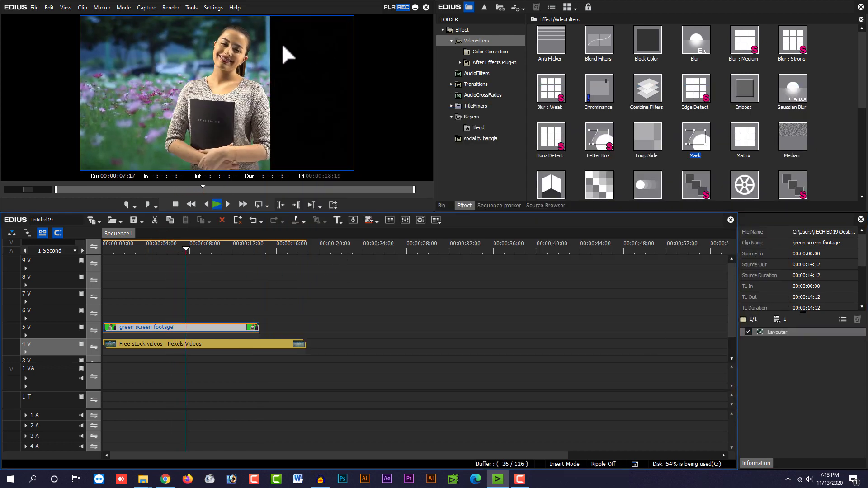
{"action": "key", "text": "space"}
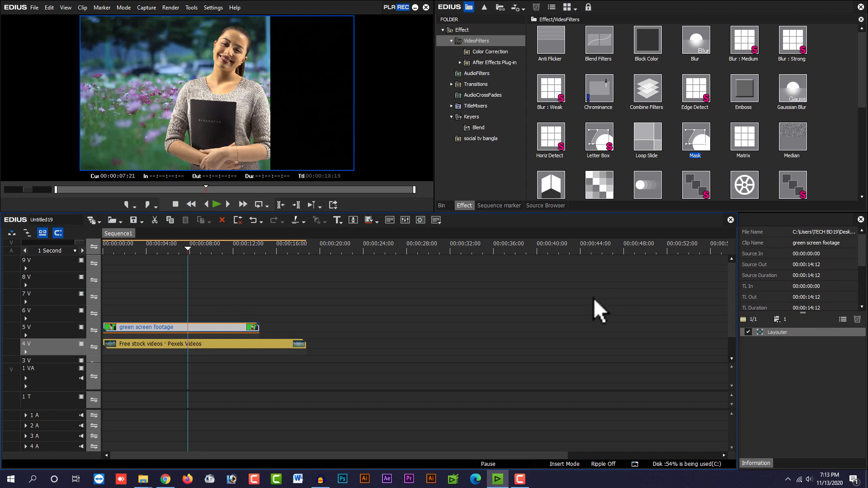
{"action": "key", "text": "ctrl+z"}
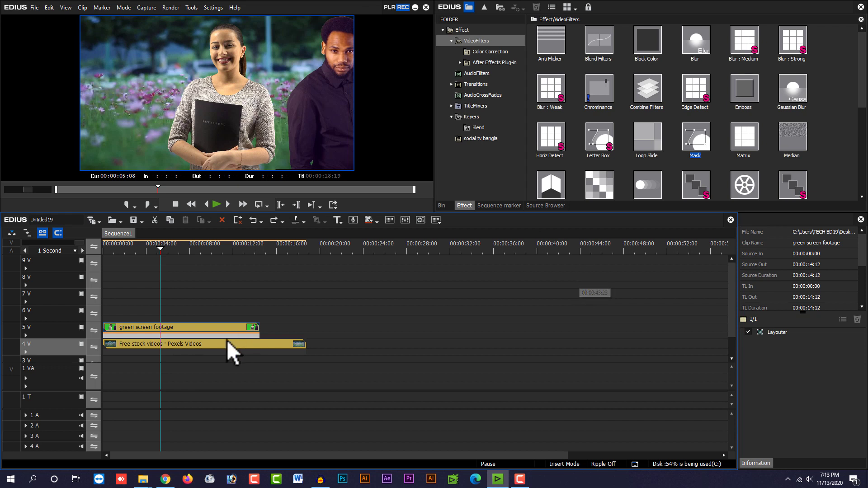
{"action": "left_click", "coordinate": [225, 326]}
{"action": "left_click", "coordinate": [695, 138]}
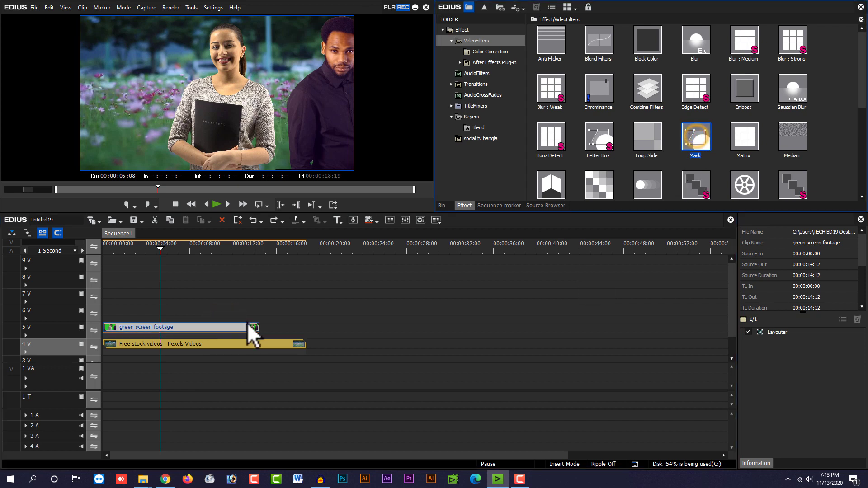
{"action": "left_click", "coordinate": [220, 324]}
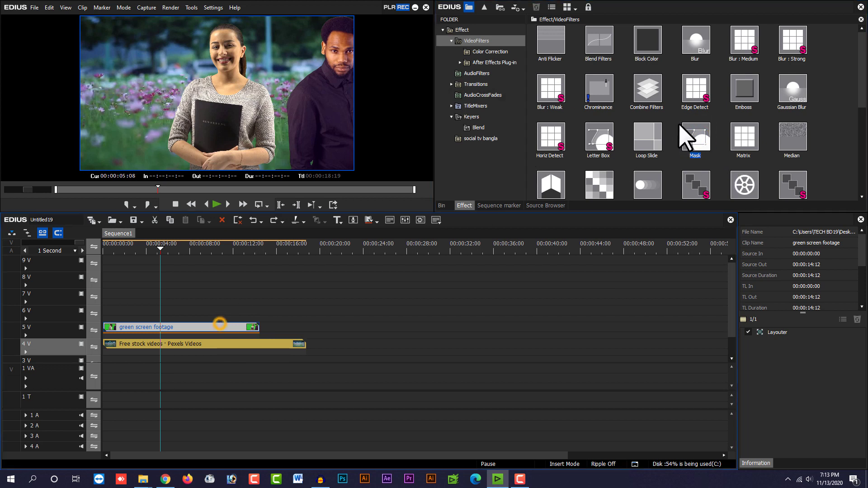
{"action": "left_click", "coordinate": [700, 141]}
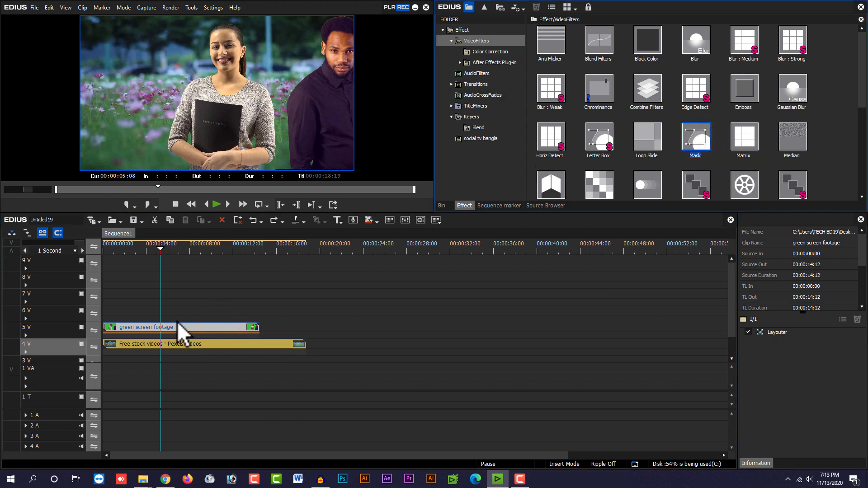
Review the Y, U and V values in the detailed Chromakey settings, try a Y value of 133, and discard the change.
{"action": "left_click", "coordinate": [194, 336]}
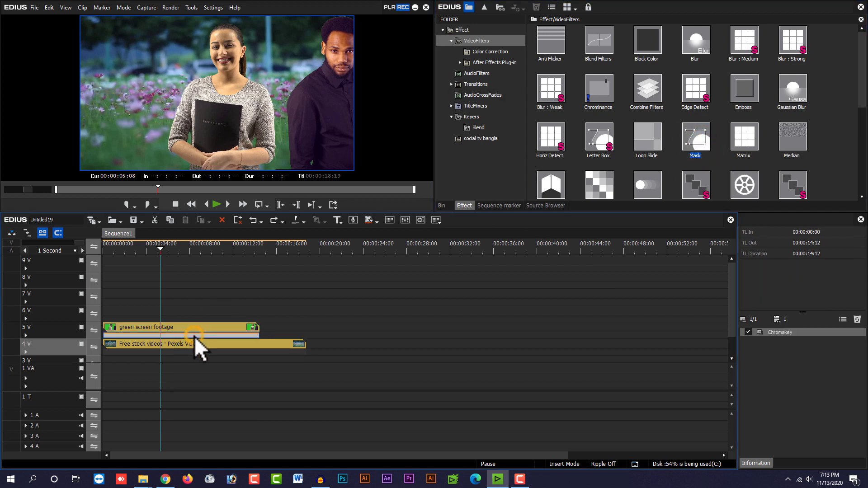
{"action": "double_click", "coordinate": [780, 333]}
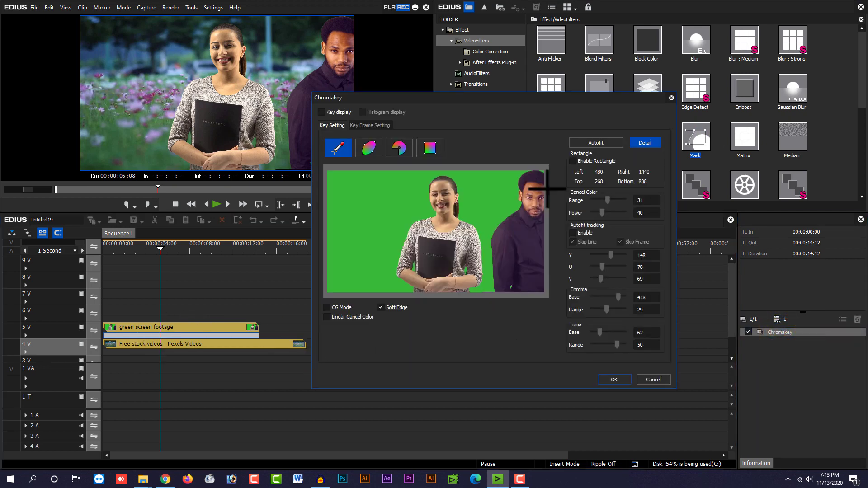
{"action": "left_click_drag", "start_coordinate": [505, 110], "coordinate": [484, 88]}
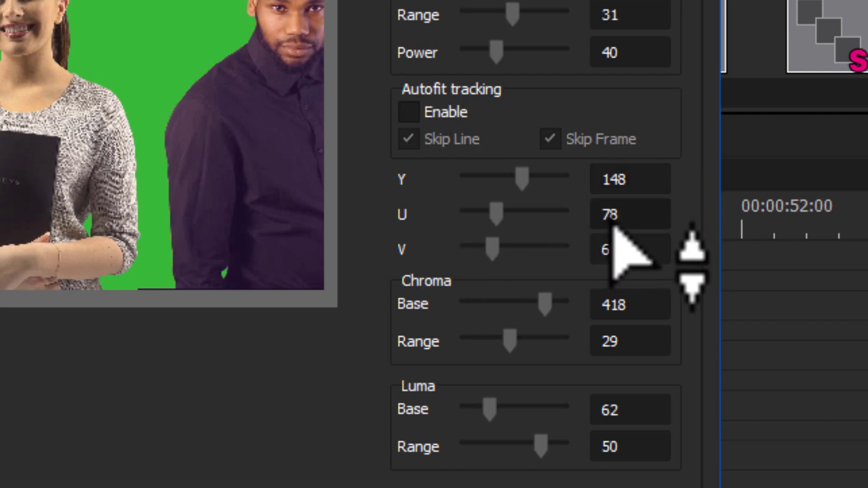
{"action": "left_click", "coordinate": [634, 179]}
{"action": "left_click", "coordinate": [632, 213]}
{"action": "left_click", "coordinate": [622, 257]}
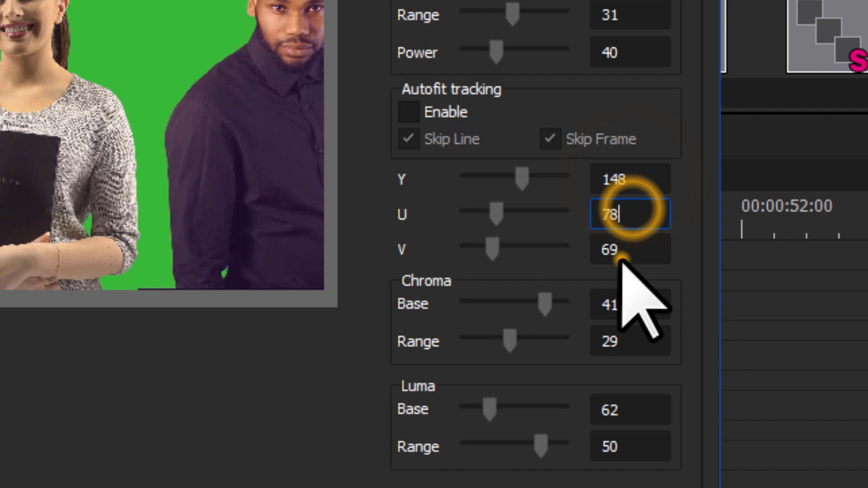
{"action": "left_click", "coordinate": [628, 176]}
{"action": "left_click", "coordinate": [630, 248]}
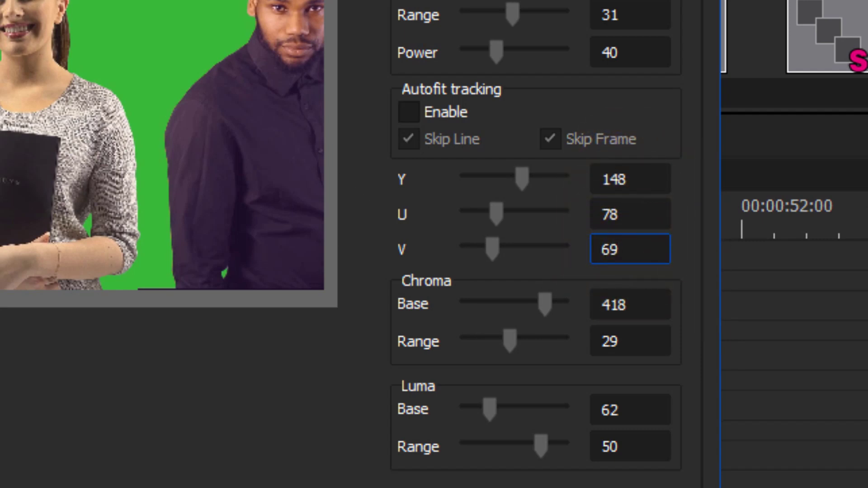
{"action": "double_click", "coordinate": [649, 180]}
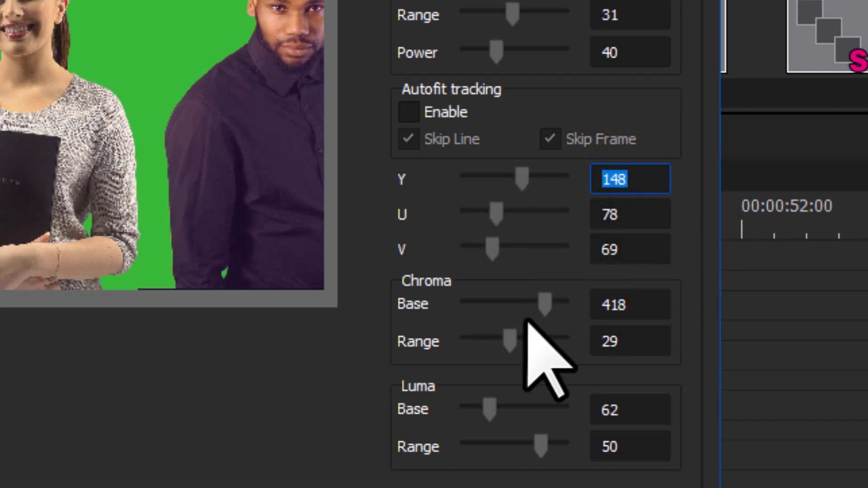
{"action": "left_click", "coordinate": [621, 252]}
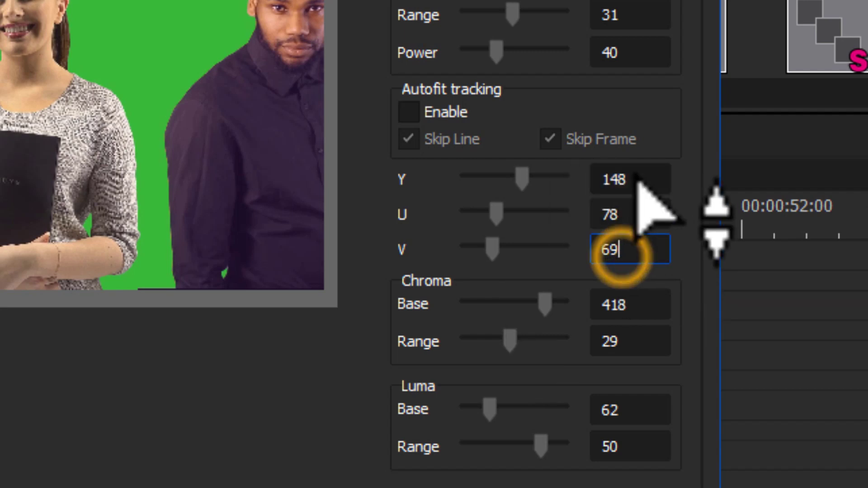
{"action": "left_click", "coordinate": [638, 181]}
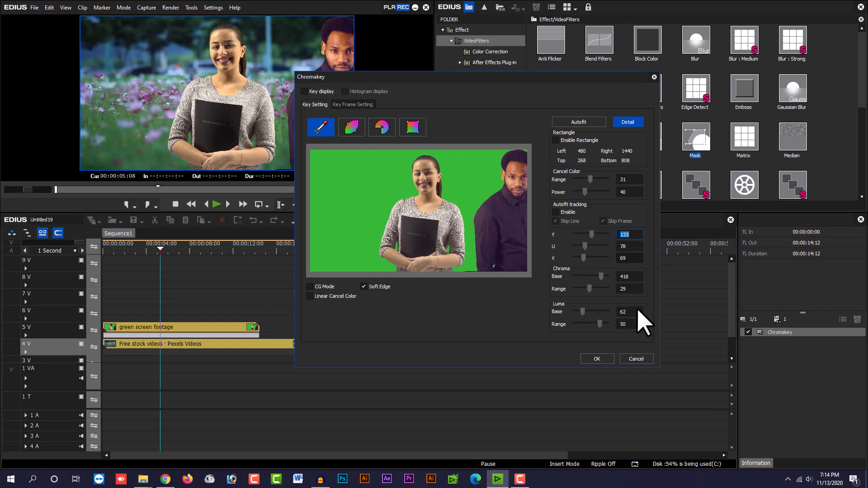
{"action": "left_click", "coordinate": [637, 359]}
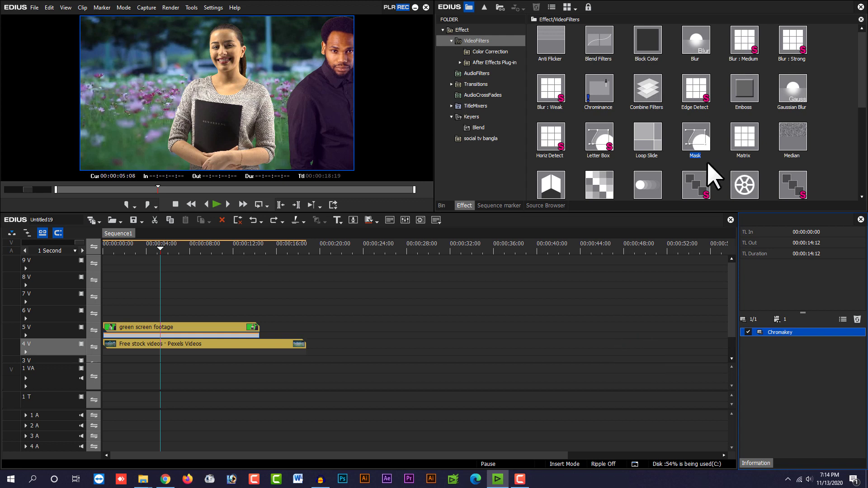
Apply the Mask video filter to the green screen footage and open its setup dialog, positioned clear of the preview.
{"action": "left_click_drag", "start_coordinate": [693, 150], "coordinate": [174, 329]}
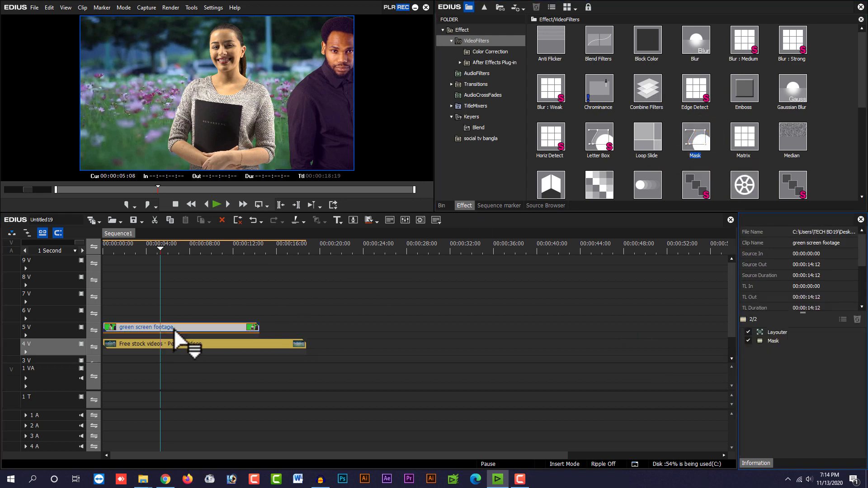
{"action": "left_click", "coordinate": [774, 342]}
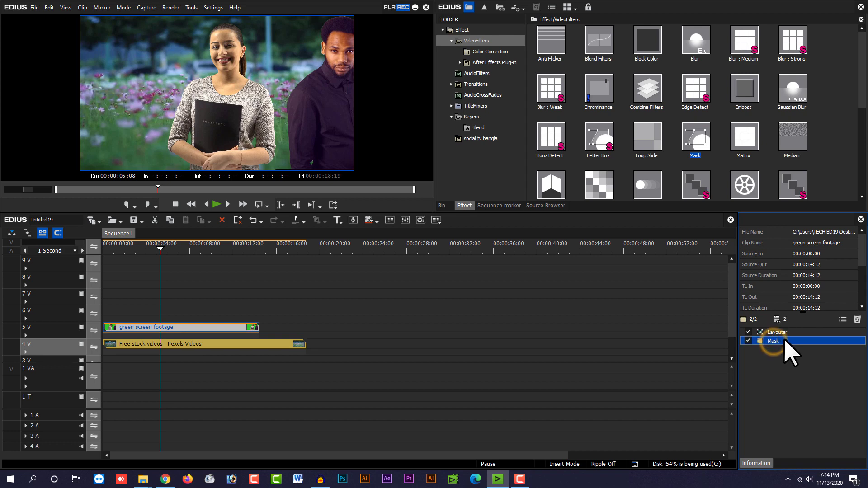
{"action": "double_click", "coordinate": [785, 343]}
{"action": "left_click_drag", "start_coordinate": [344, 49], "coordinate": [526, 149]}
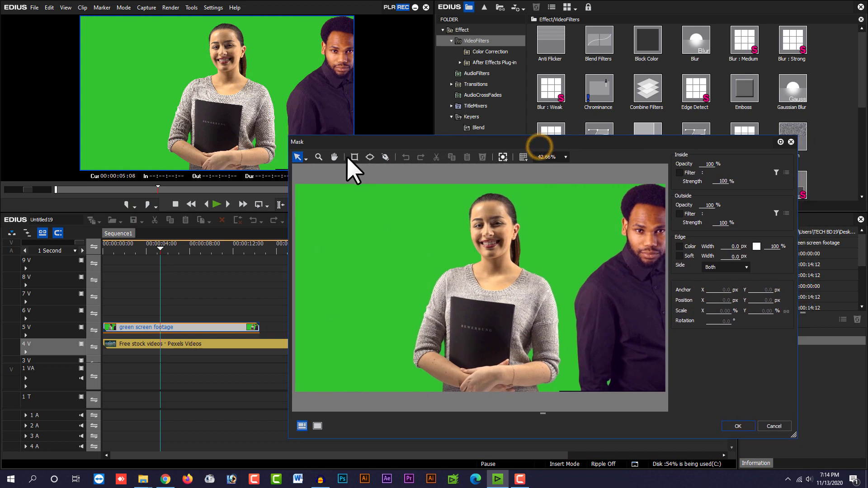
Choose the path drawing tool, enlarge the Mask dialog with its keyframe timeline shown, and enable Mask keyframing at 00:00:00:00.
{"action": "left_click", "coordinate": [385, 157]}
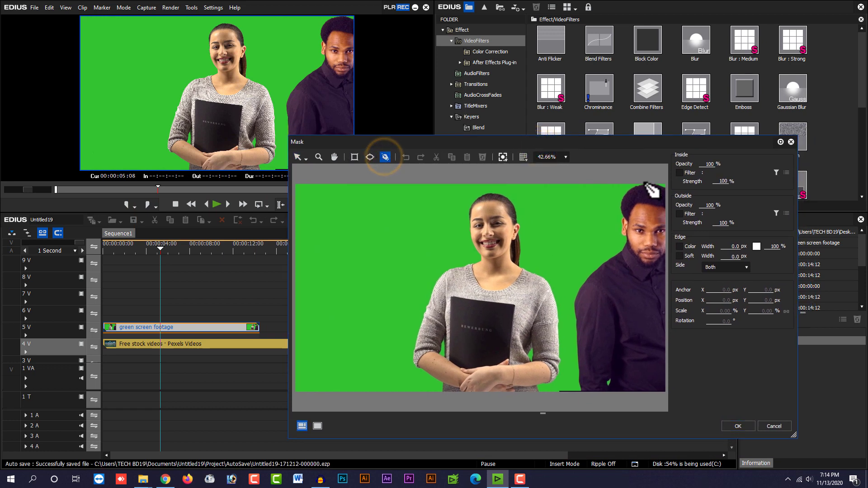
{"action": "left_click_drag", "start_coordinate": [527, 141], "coordinate": [495, 86]}
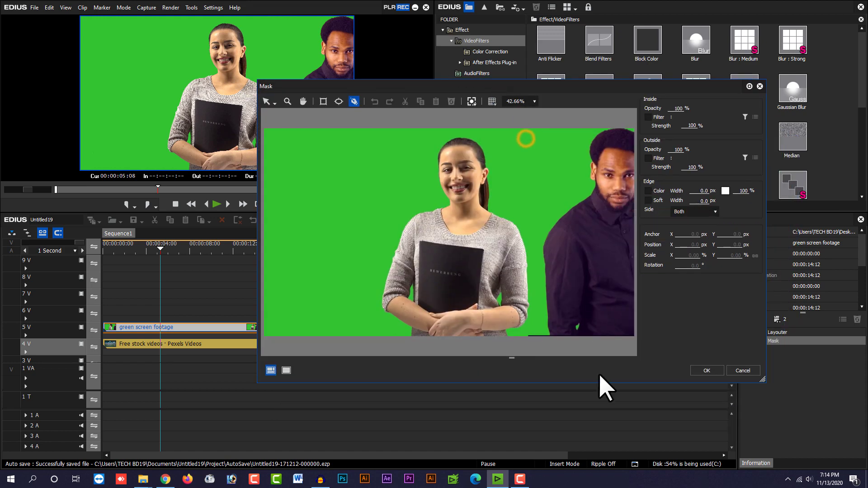
{"action": "left_click_drag", "start_coordinate": [511, 357], "coordinate": [511, 280]}
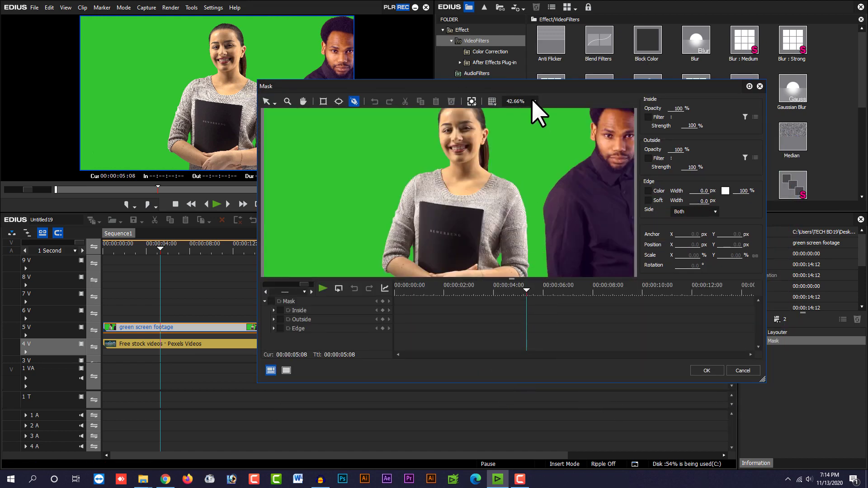
{"action": "left_click_drag", "start_coordinate": [539, 83], "coordinate": [537, 1]}
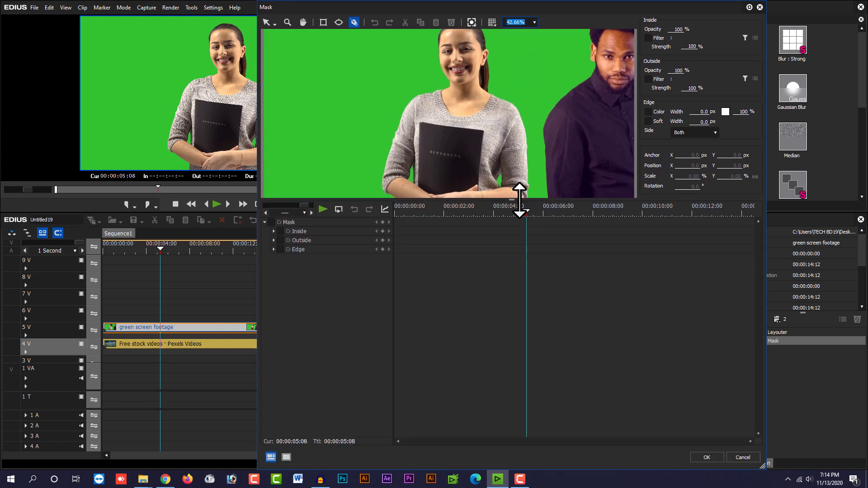
{"action": "left_click_drag", "start_coordinate": [519, 200], "coordinate": [394, 289]}
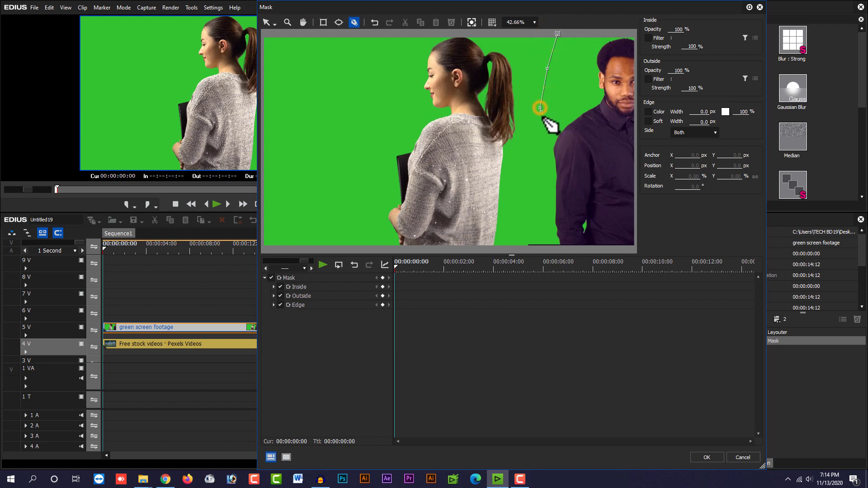
Draw a closed mask path around the man, running between the two people and along the frame's outer edge.
{"action": "left_click", "coordinate": [540, 134]}
{"action": "left_click", "coordinate": [539, 174]}
{"action": "left_click", "coordinate": [544, 218]}
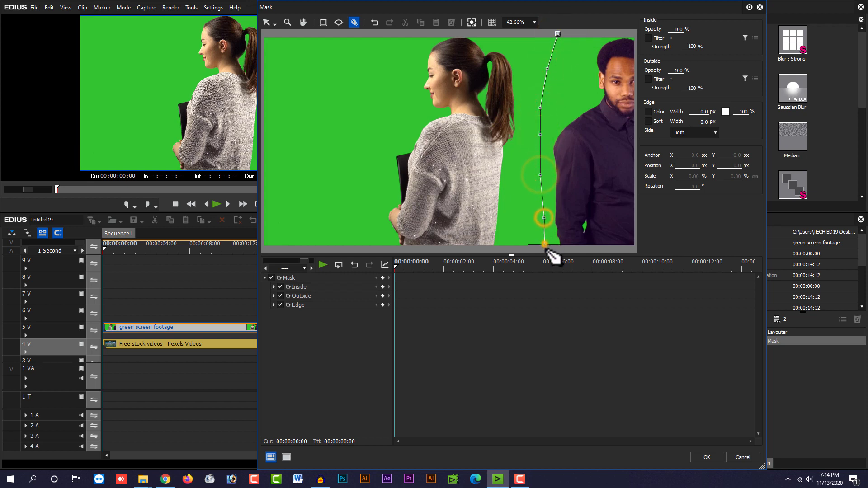
{"action": "left_click", "coordinate": [544, 244]}
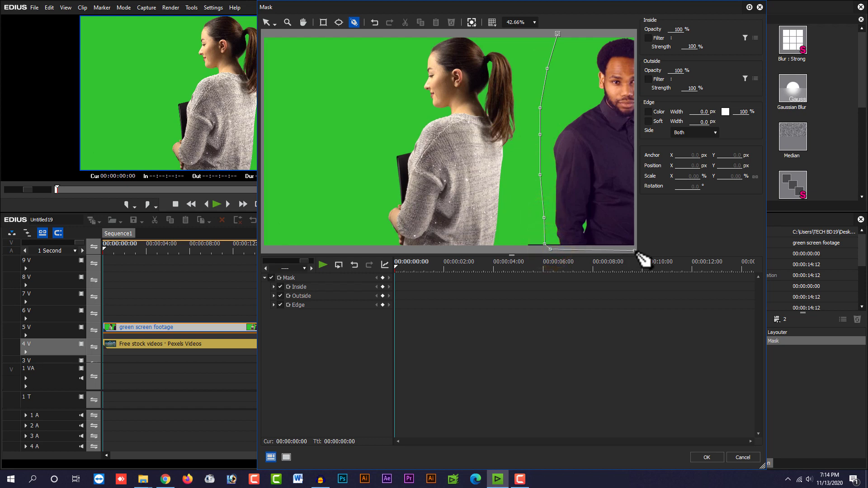
{"action": "left_click", "coordinate": [635, 250]}
{"action": "left_click", "coordinate": [637, 32]}
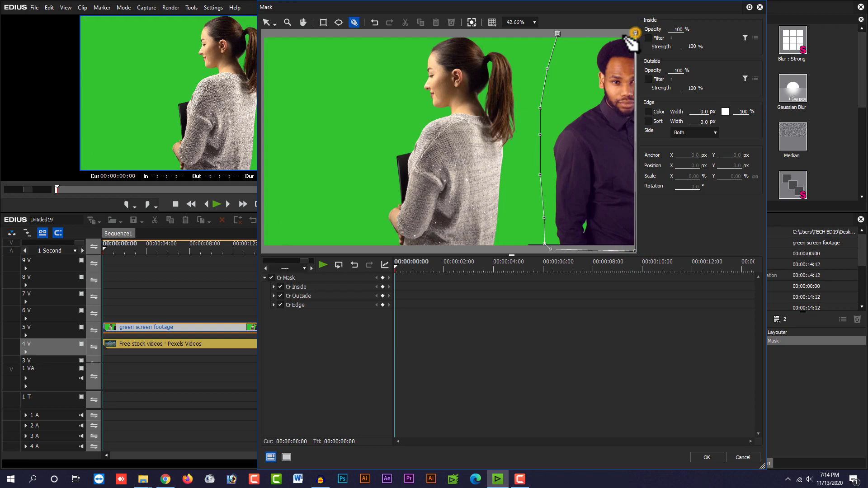
{"action": "left_click", "coordinate": [557, 34]}
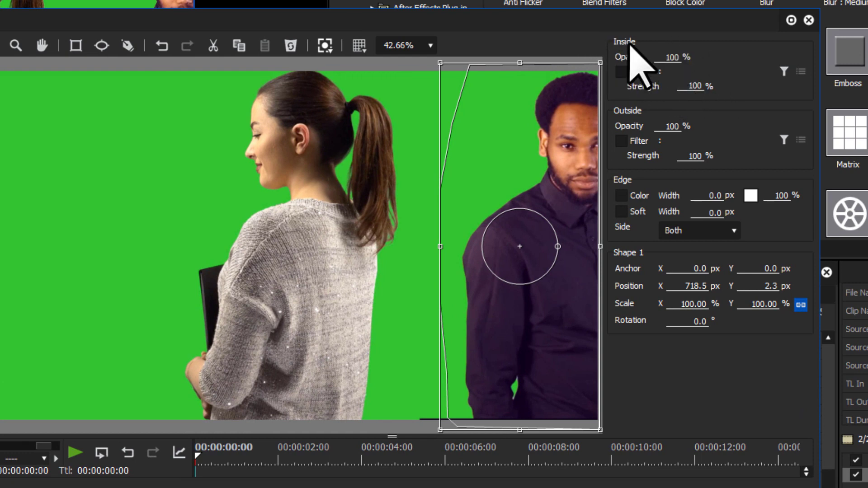
Enable the filter for the inside of the mask and choose Block Color from VideoFilters.
{"action": "left_click", "coordinate": [619, 69]}
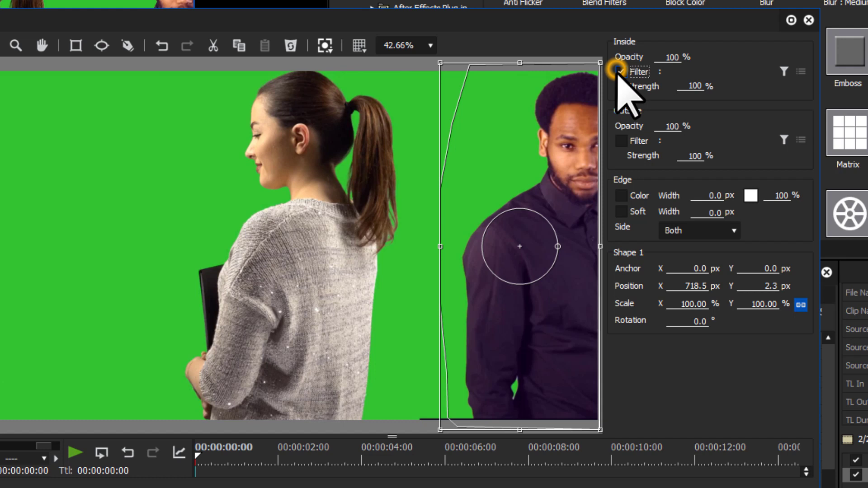
{"action": "left_click", "coordinate": [784, 72]}
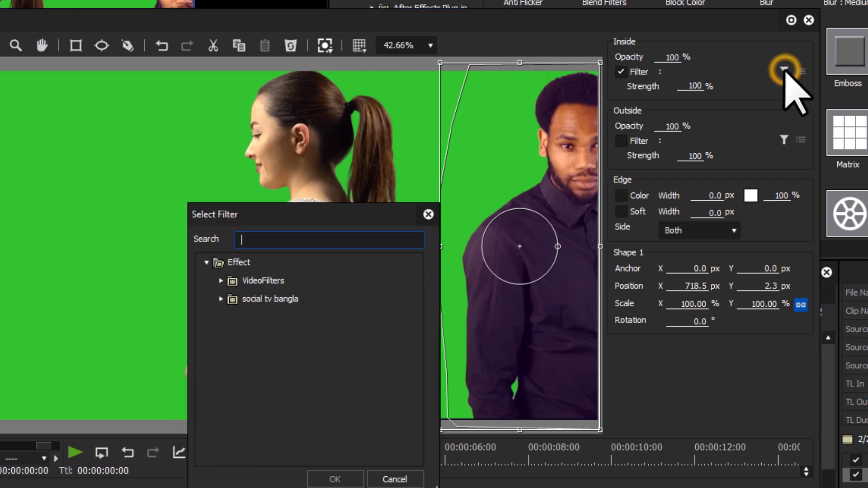
{"action": "double_click", "coordinate": [277, 284]}
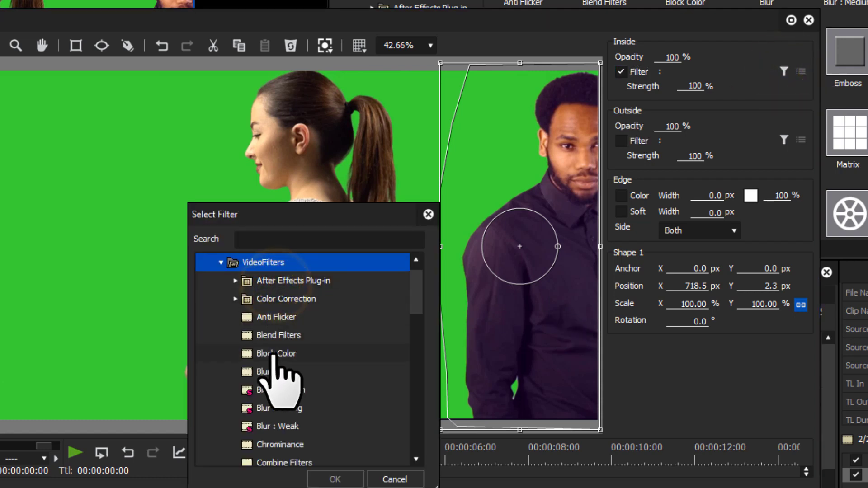
{"action": "left_click", "coordinate": [271, 358]}
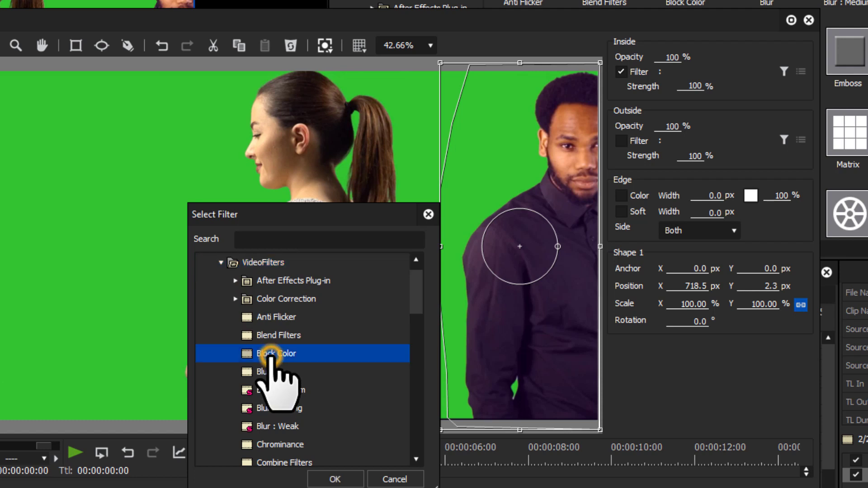
{"action": "left_click", "coordinate": [336, 480]}
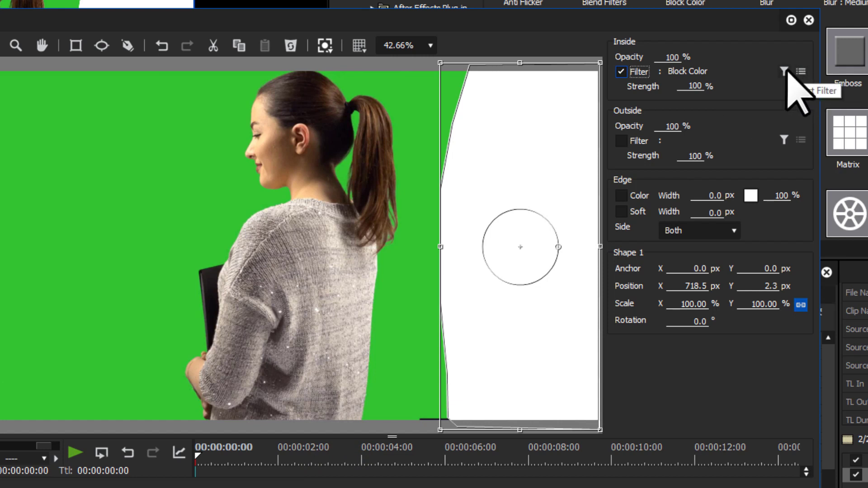
Set the inside Block Color filter to Y 148, U 78 and V 69 to match the green background, and accept it.
{"action": "left_click", "coordinate": [801, 71]}
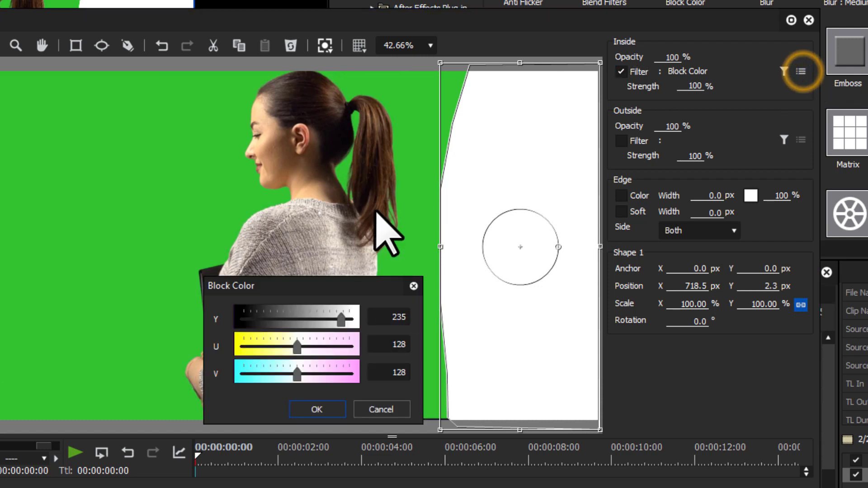
{"action": "left_click_drag", "start_coordinate": [333, 285], "coordinate": [448, 389]}
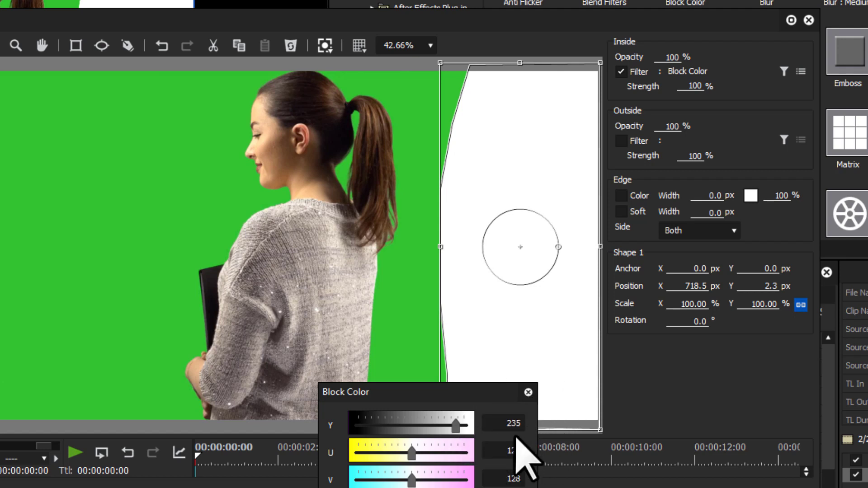
{"action": "left_click", "coordinate": [508, 423]}
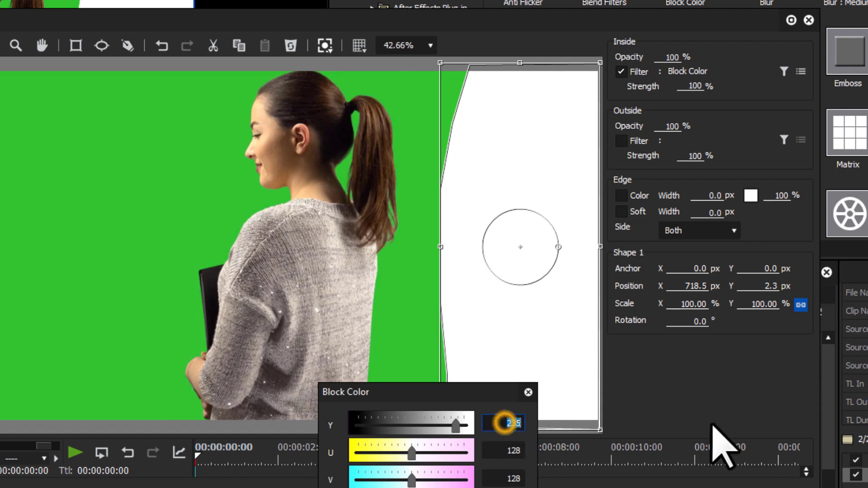
{"action": "type", "text": "14"}
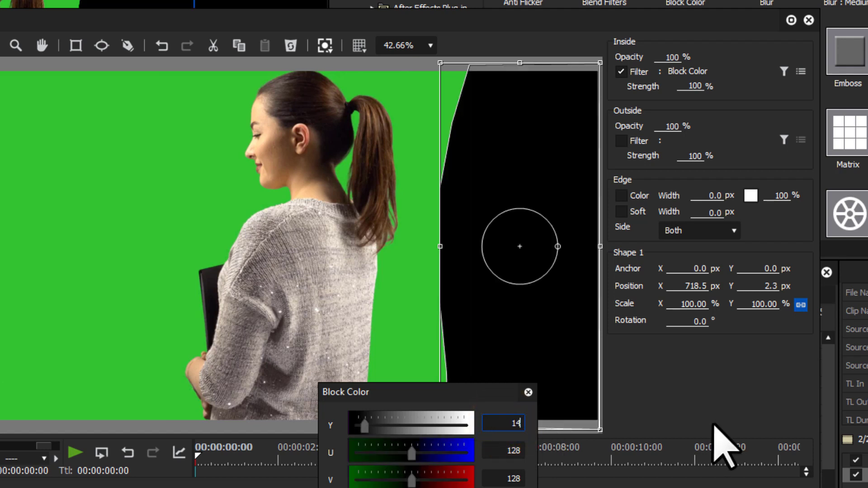
{"action": "type", "text": "8"}
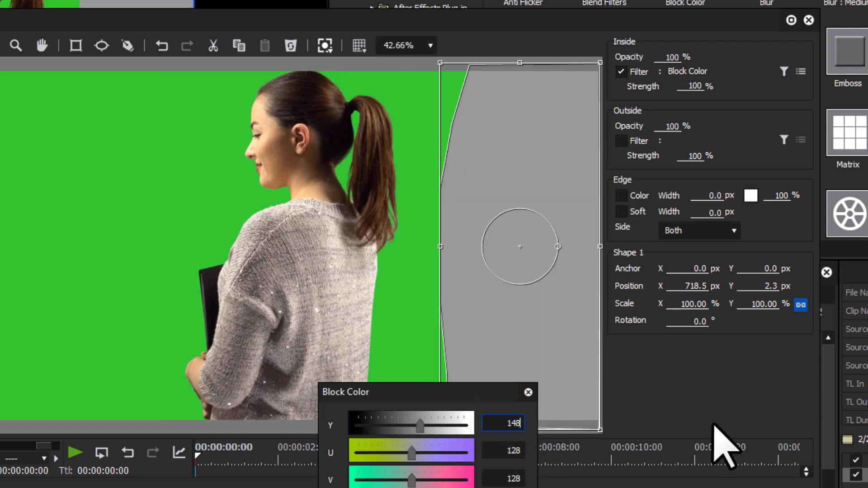
{"action": "left_click", "coordinate": [497, 451]}
{"action": "type", "text": "78"}
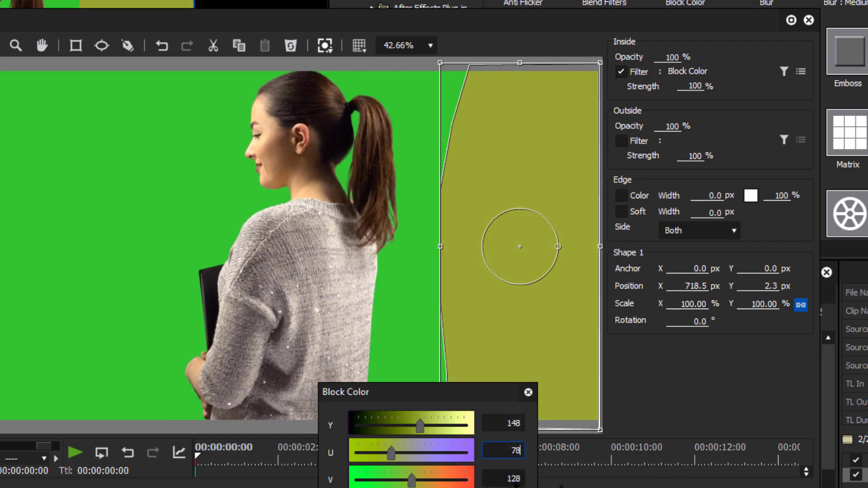
{"action": "type", "text": "69"}
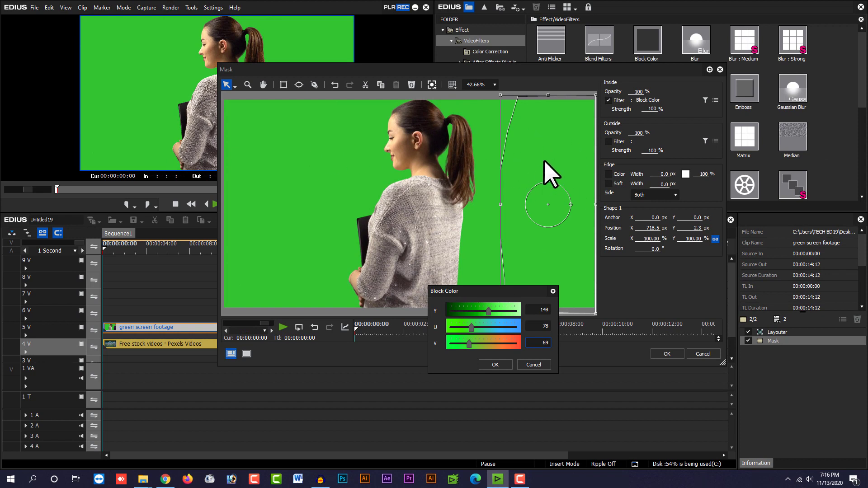
{"action": "left_click", "coordinate": [496, 364]}
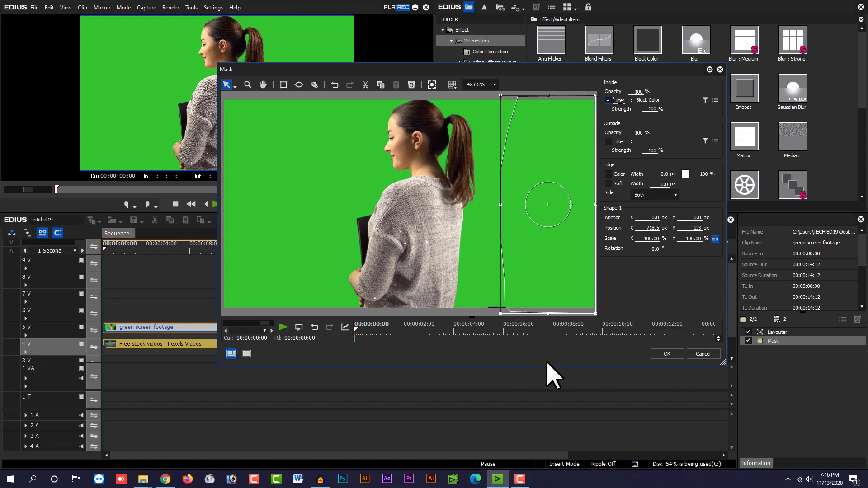
Enlarge the Mask dialog's keyframe area, check where the mask stops covering the man, and add Mask keyframes at 00:00:10:06.
{"action": "left_click_drag", "start_coordinate": [541, 366], "coordinate": [542, 434]}
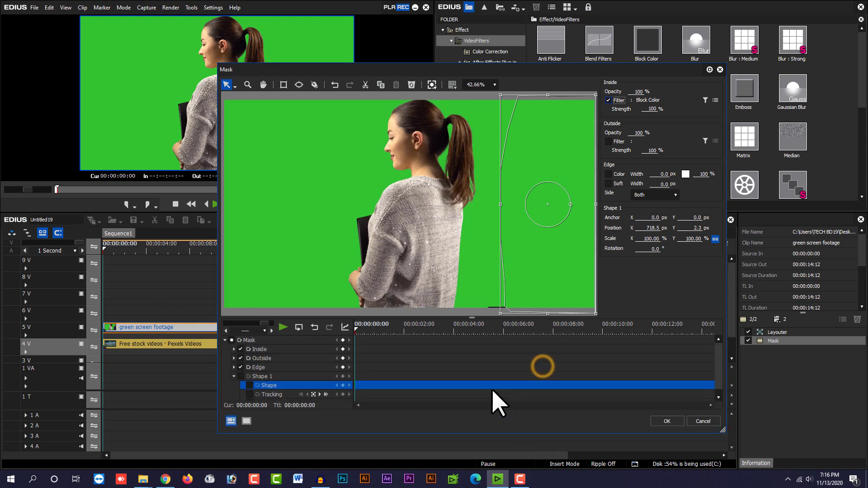
{"action": "left_click", "coordinate": [361, 332]}
{"action": "left_click_drag", "start_coordinate": [358, 335], "coordinate": [641, 335]}
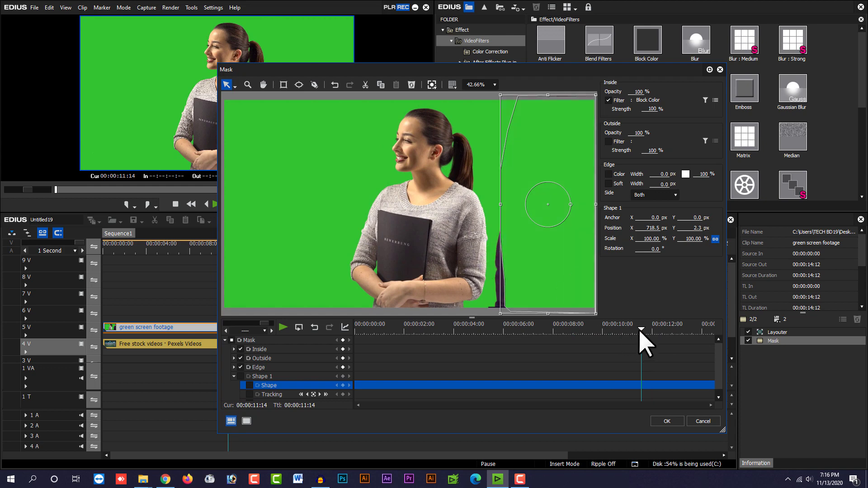
{"action": "left_click_drag", "start_coordinate": [640, 336], "coordinate": [609, 334]}
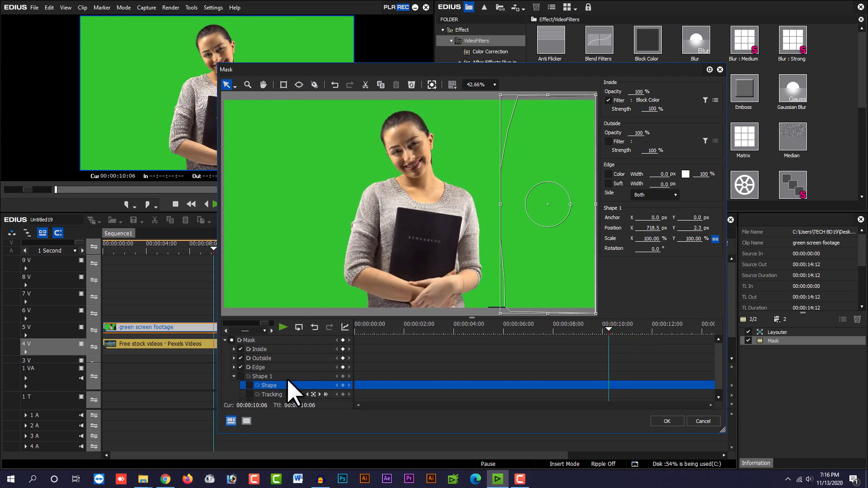
{"action": "left_click_drag", "start_coordinate": [312, 318], "coordinate": [313, 279]}
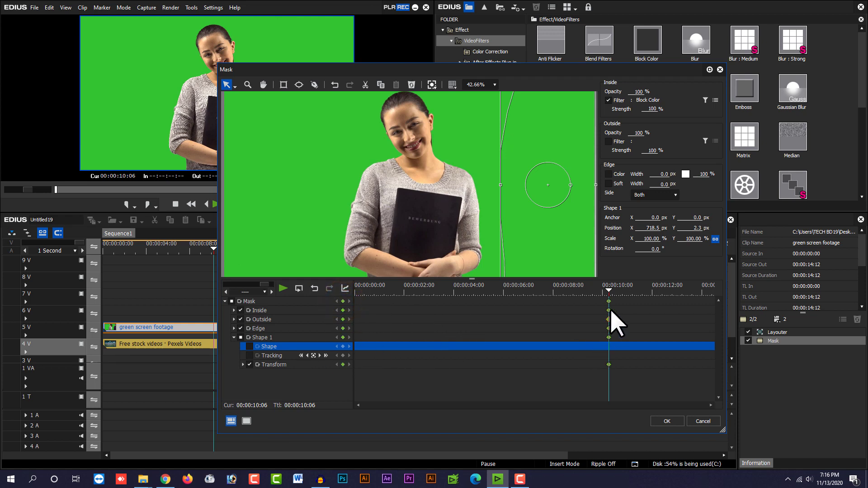
At 00:00:11:18, shift the mask shape toward the woman to about X 659.9, Y 7.0 px to cover the man's exposed edge.
{"action": "left_click_drag", "start_coordinate": [609, 292], "coordinate": [647, 309]}
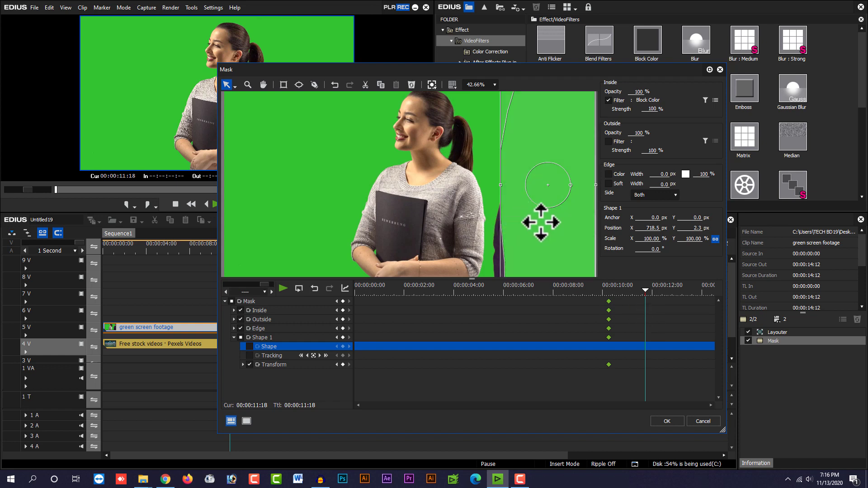
{"action": "left_click_drag", "start_coordinate": [535, 240], "coordinate": [520, 242]}
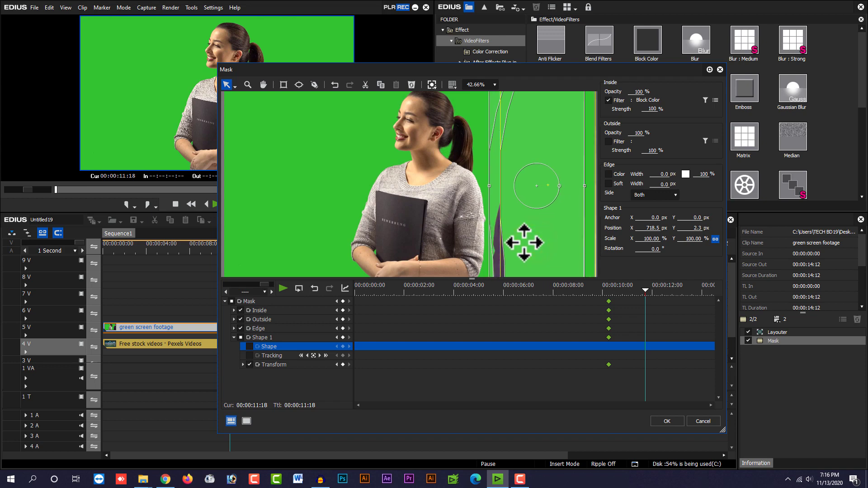
{"action": "left_click_drag", "start_coordinate": [642, 291], "coordinate": [633, 293]}
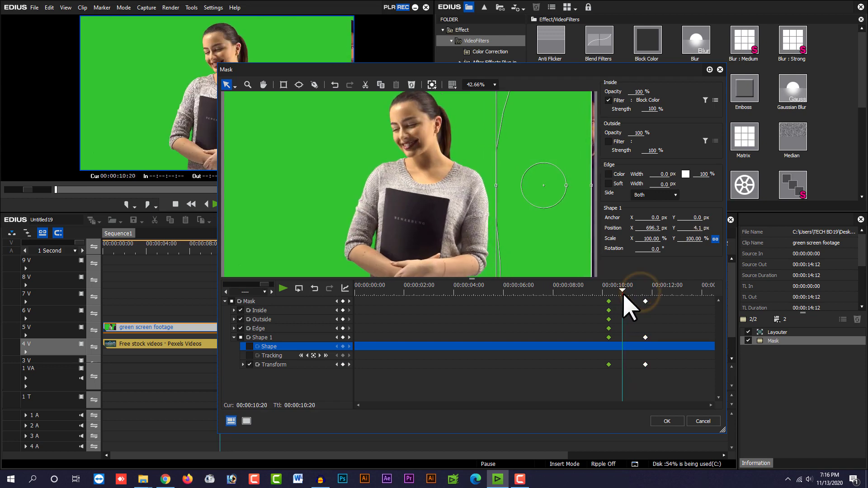
{"action": "left_click_drag", "start_coordinate": [588, 186], "coordinate": [590, 186]}
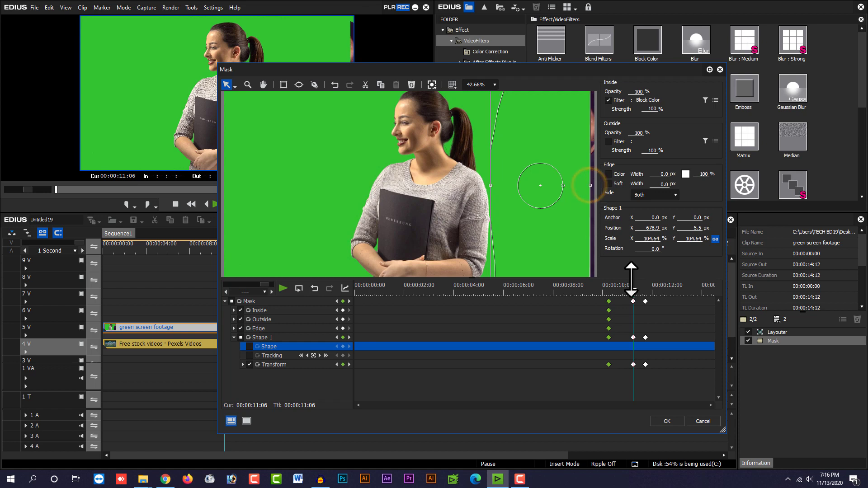
{"action": "key", "text": "ctrl+z"}
At 00:00:11:18, scale the mask to about 128.44% and place it at about X 725.5, Y 7.0 px, covering the man up to the frame's edge.
{"action": "left_click", "coordinate": [645, 292]}
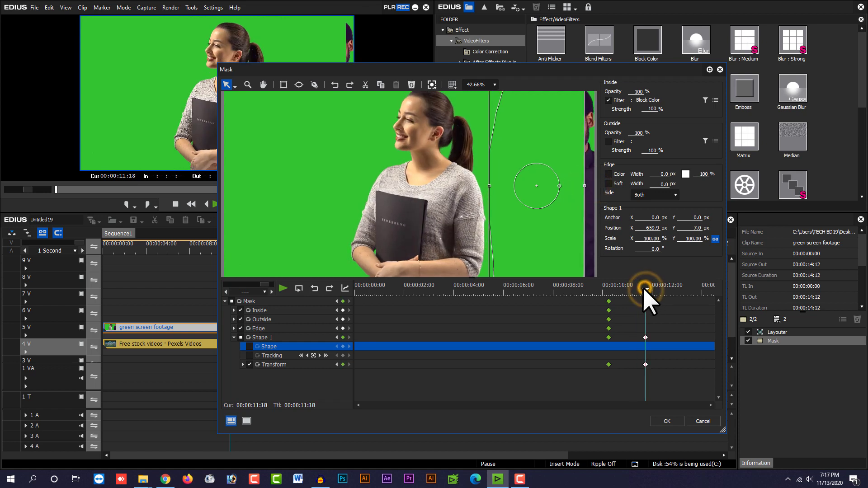
{"action": "left_click_drag", "start_coordinate": [586, 186], "coordinate": [598, 190]}
{"action": "mouse_move", "coordinate": [540, 199]}
{"action": "left_mouse_down"}
{"action": "mouse_move", "coordinate": [562, 198]}
{"action": "mouse_move", "coordinate": [554, 199]}
{"action": "left_mouse_up"}
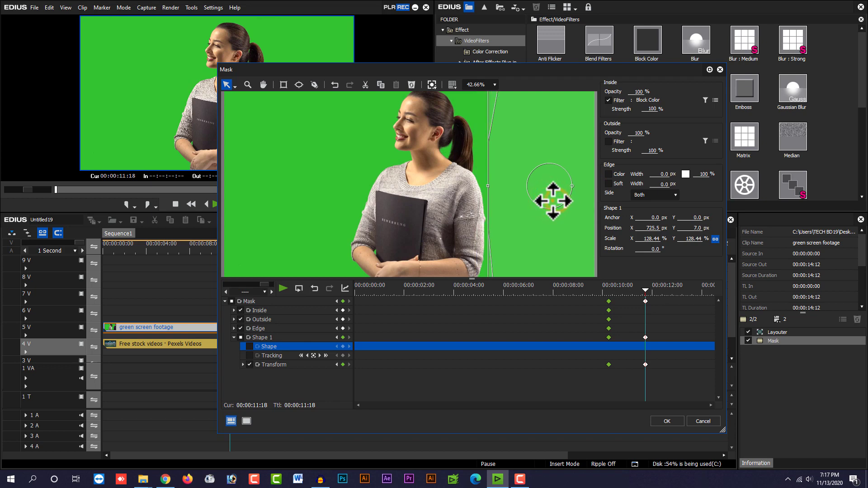
At about 00:00:13:00, shift the mask to about X 683.3, Y 16.4 px, check it to the clip's end, and accept the Mask settings.
{"action": "left_click_drag", "start_coordinate": [639, 291], "coordinate": [676, 300]}
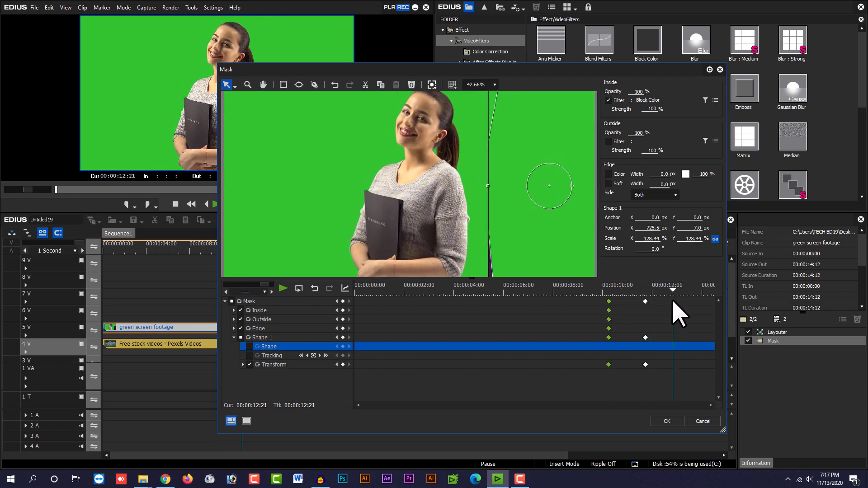
{"action": "left_click", "coordinate": [676, 292]}
{"action": "left_click_drag", "start_coordinate": [533, 246], "coordinate": [524, 248]}
{"action": "left_click_drag", "start_coordinate": [680, 290], "coordinate": [714, 302]}
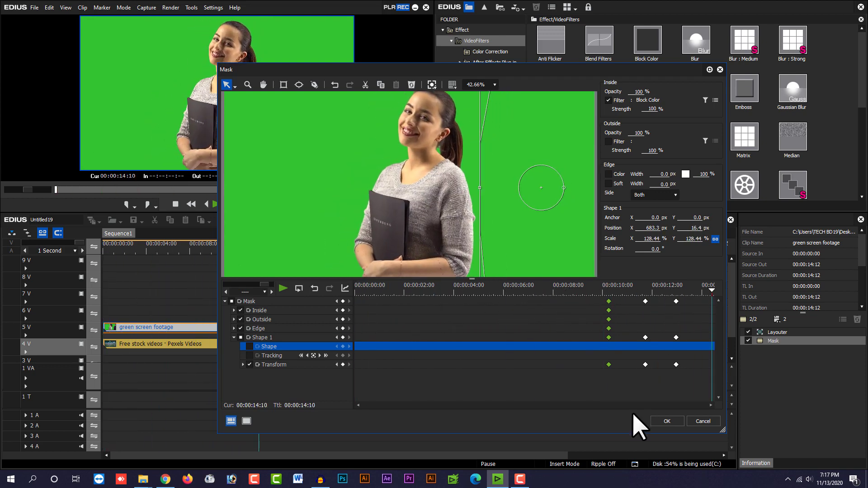
{"action": "left_click", "coordinate": [665, 422]}
Play and scrub the sequence from start to the end of the green screen footage to examine the keyed and masked composite.
{"action": "left_click", "coordinate": [149, 243]}
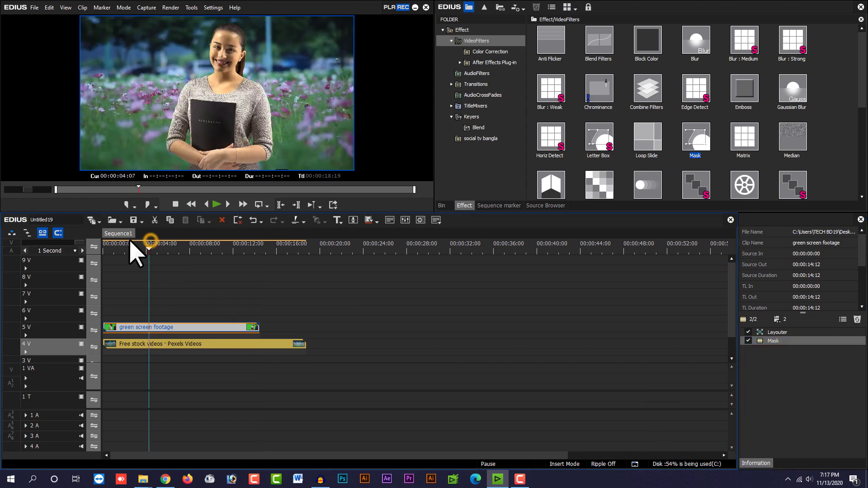
{"action": "left_click_drag", "start_coordinate": [141, 246], "coordinate": [76, 253]}
{"action": "key", "text": "space"}
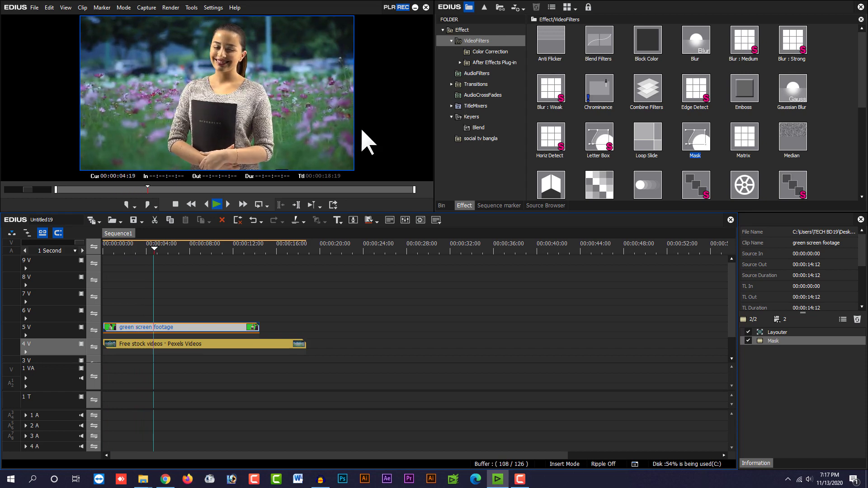
{"action": "left_click", "coordinate": [165, 248]}
{"action": "left_click", "coordinate": [161, 249]}
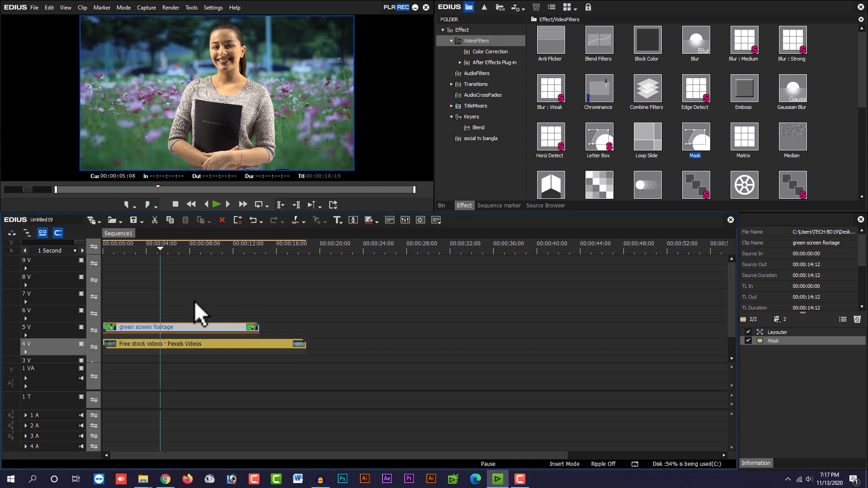
{"action": "left_click", "coordinate": [167, 248]}
{"action": "left_click", "coordinate": [173, 249]}
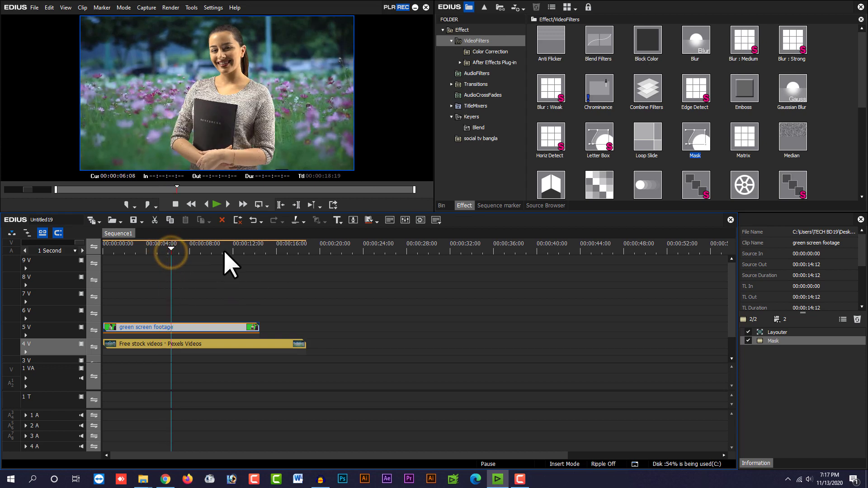
{"action": "left_click", "coordinate": [184, 245]}
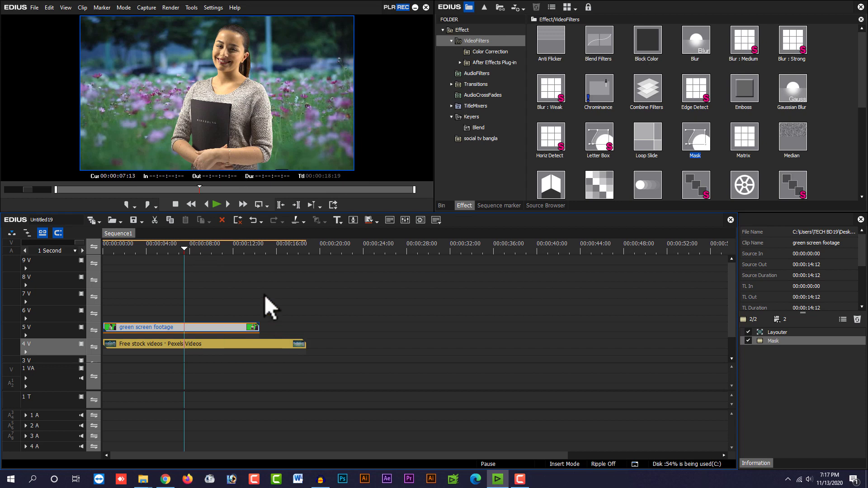
{"action": "left_click_drag", "start_coordinate": [207, 248], "coordinate": [261, 308]}
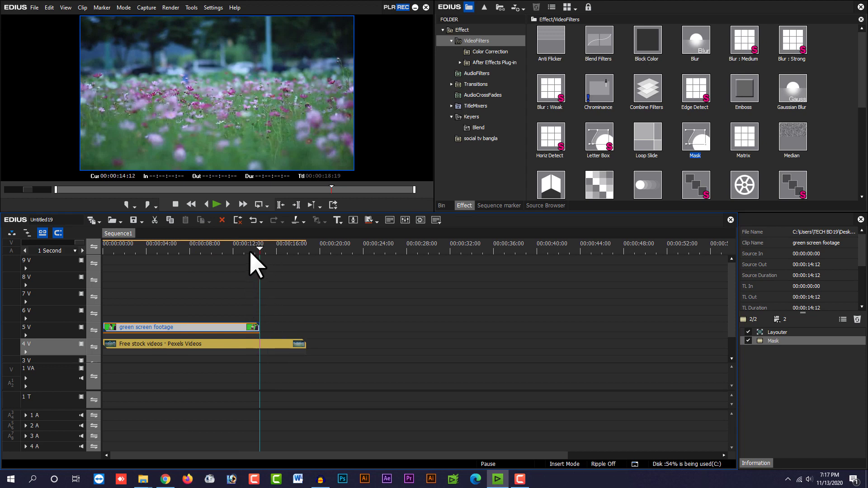
{"action": "left_click_drag", "start_coordinate": [250, 253], "coordinate": [87, 254]}
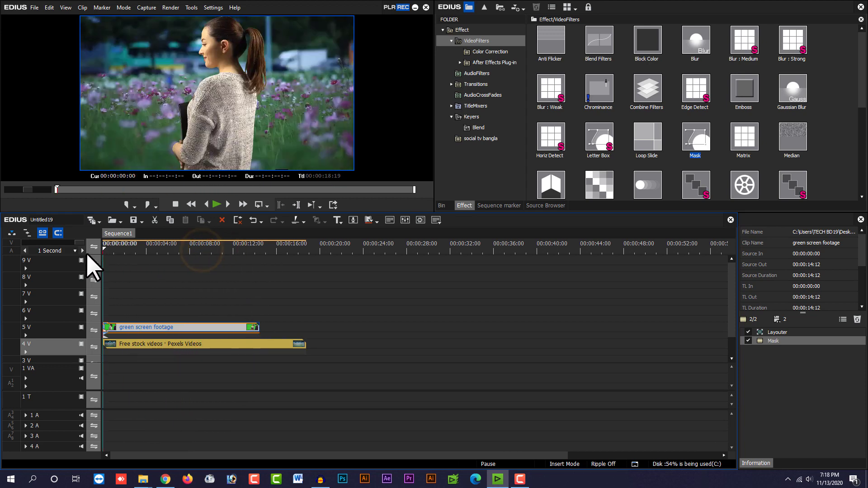
Set the In point at 00:00:00:00 and trim the flower field clip's end to 00:00:14:12, matching the green screen footage.
{"action": "left_click", "coordinate": [126, 205]}
{"action": "left_click_drag", "start_coordinate": [113, 250], "coordinate": [238, 294]}
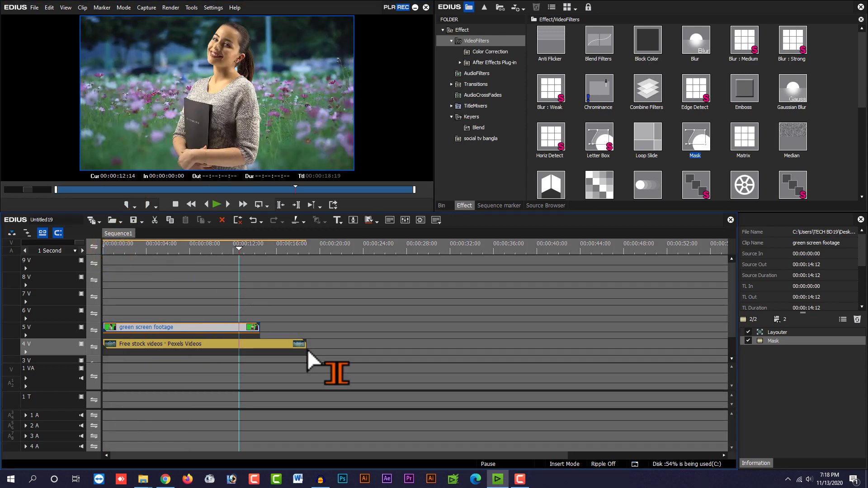
{"action": "left_click_drag", "start_coordinate": [306, 347], "coordinate": [264, 351]}
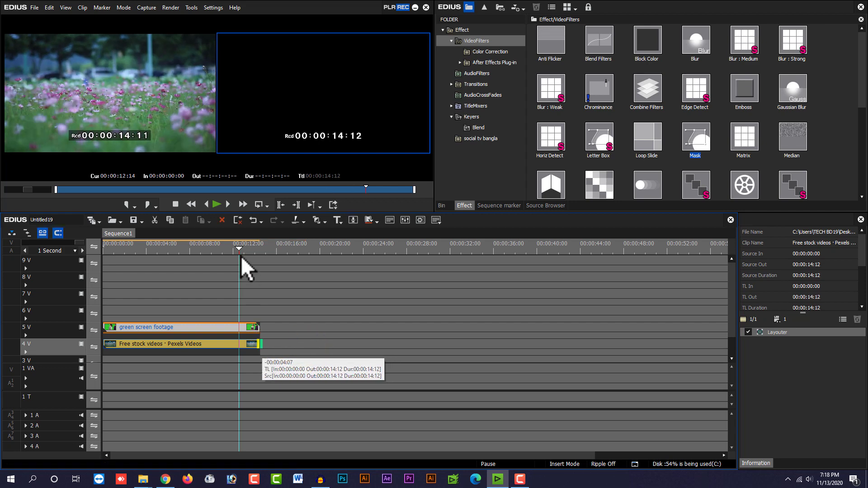
Set the Out point at 00:00:14:12 and convert the range between In and Out into a nested sequence.
{"action": "left_click_drag", "start_coordinate": [239, 248], "coordinate": [259, 255]}
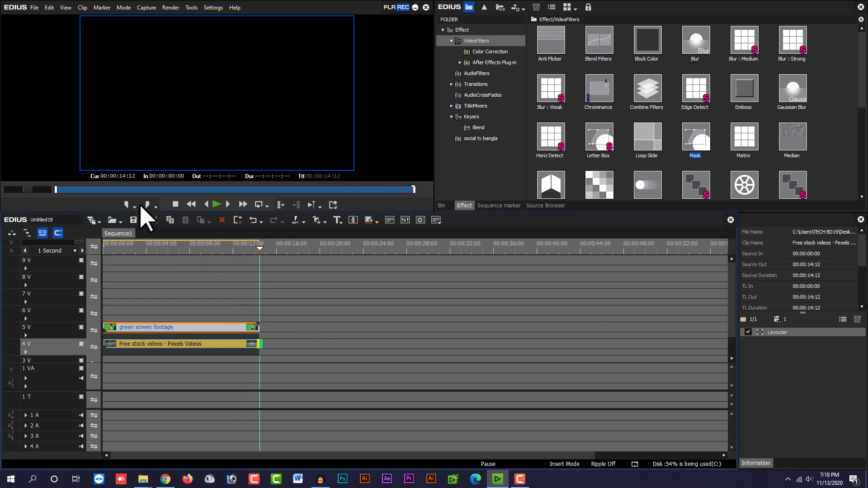
{"action": "left_click", "coordinate": [146, 205]}
{"action": "left_click", "coordinate": [159, 247]}
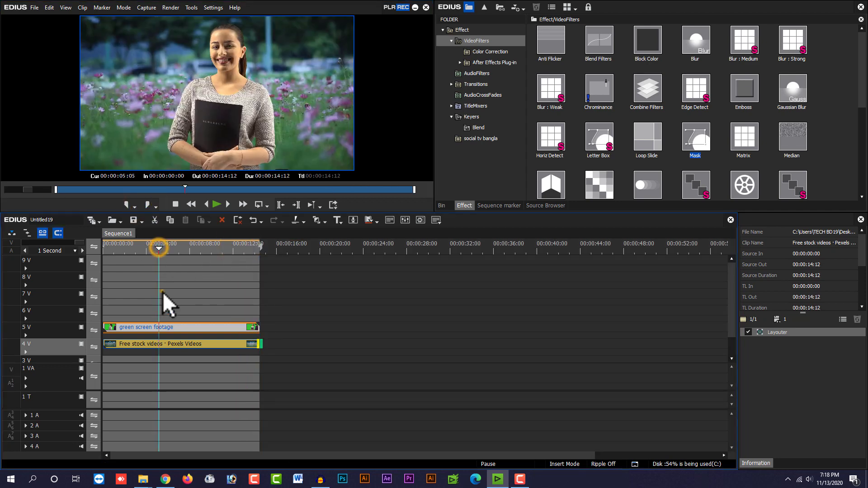
{"action": "left_click", "coordinate": [162, 292]}
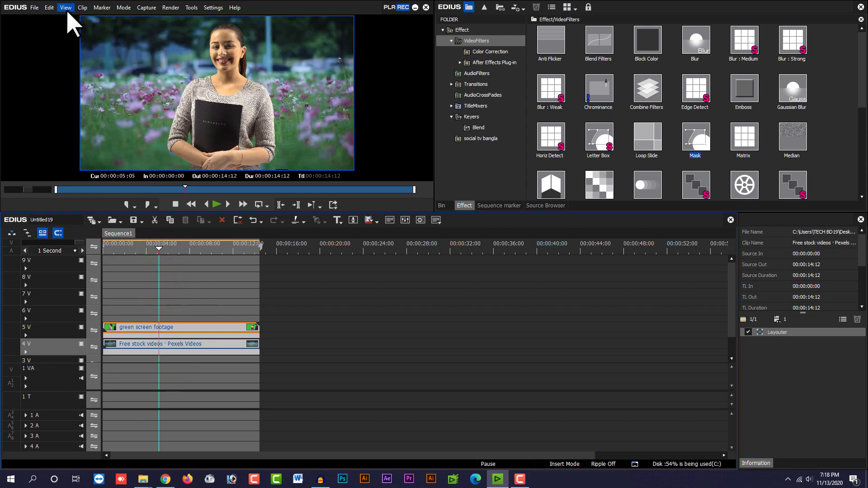
{"action": "left_click", "coordinate": [49, 7]}
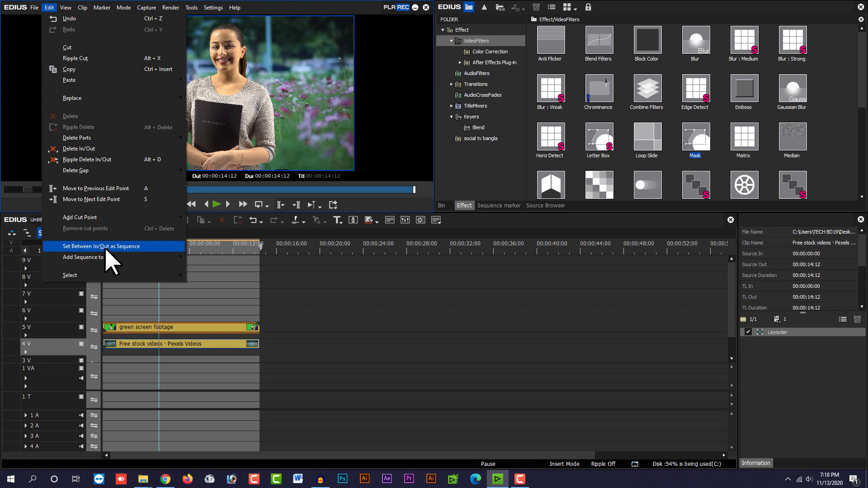
{"action": "left_click", "coordinate": [129, 246]}
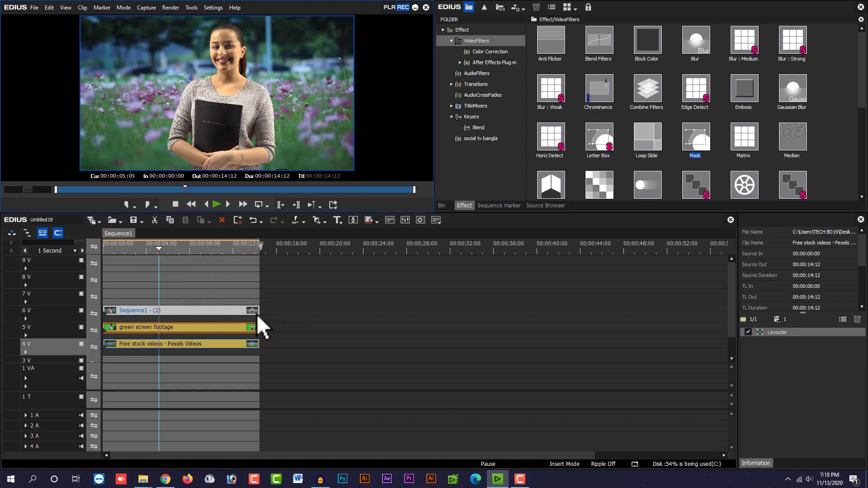
Delete the green screen footage and flower field clips from tracks 5 V and 4 V, leaving the nested sequence on track 6 V.
{"action": "left_click_drag", "start_coordinate": [198, 310], "coordinate": [182, 301]}
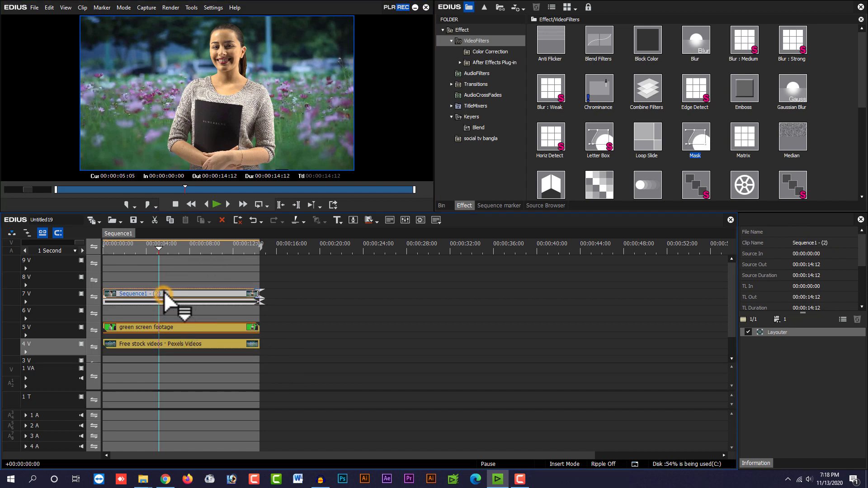
{"action": "left_click_drag", "start_coordinate": [181, 316], "coordinate": [181, 372]}
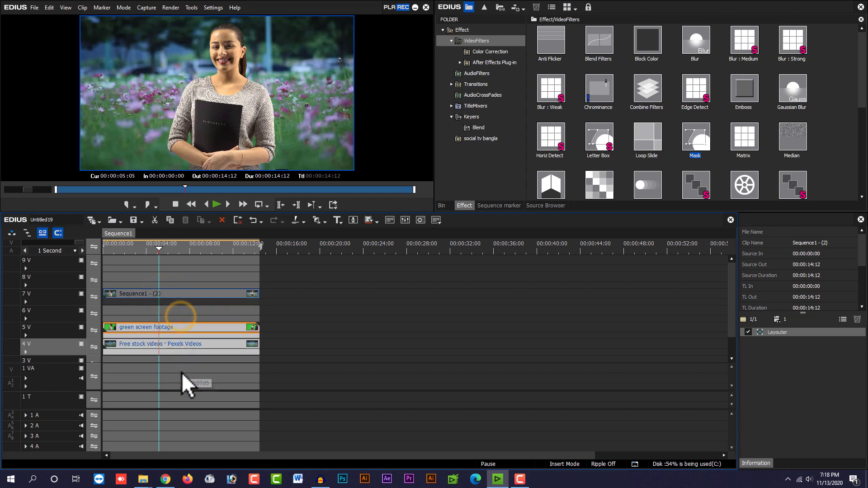
{"action": "key", "text": "Delete"}
{"action": "mouse_move", "coordinate": [165, 252]}
{"action": "left_mouse_down"}
{"action": "mouse_move", "coordinate": [144, 256]}
{"action": "mouse_move", "coordinate": [153, 253]}
{"action": "left_mouse_up"}
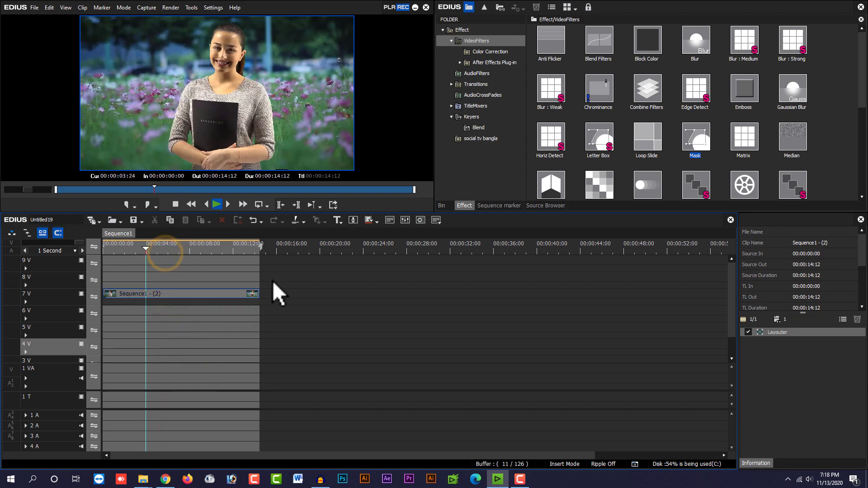
{"action": "left_click_drag", "start_coordinate": [189, 295], "coordinate": [186, 317]}
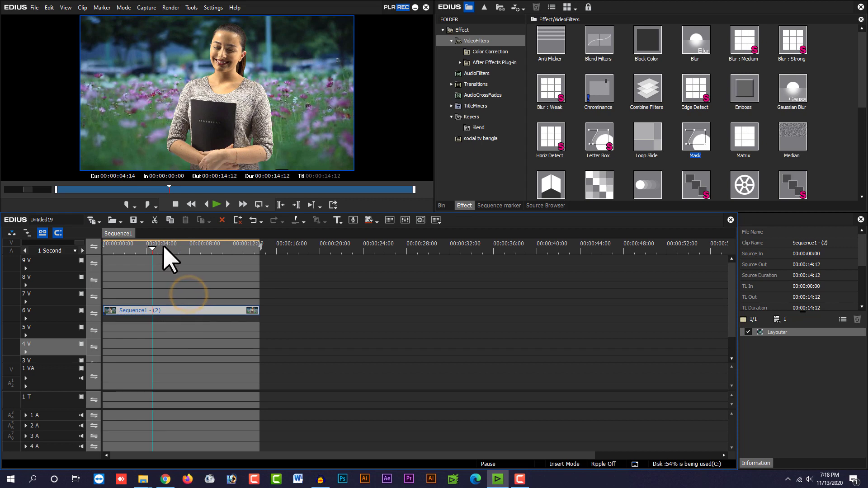
{"action": "left_click_drag", "start_coordinate": [169, 246], "coordinate": [190, 257]}
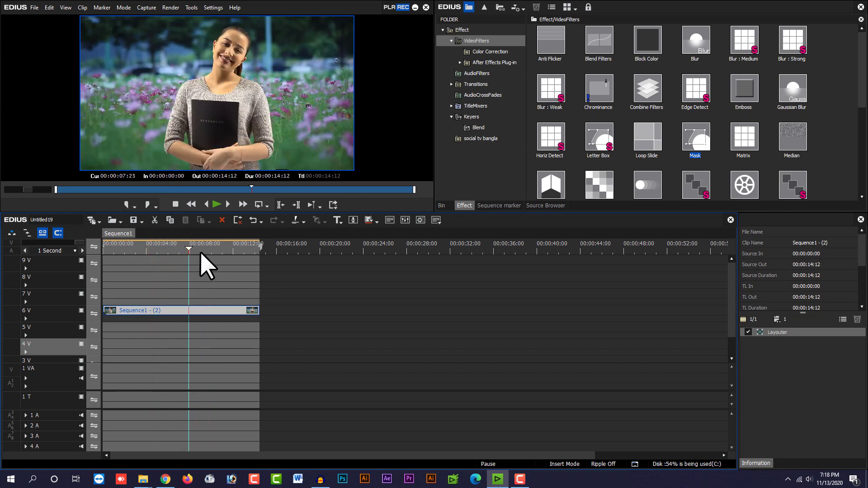
Apply the YUV Curve color correction filter to the nested sequence clip and open the filter's settings.
{"action": "left_click", "coordinate": [485, 53]}
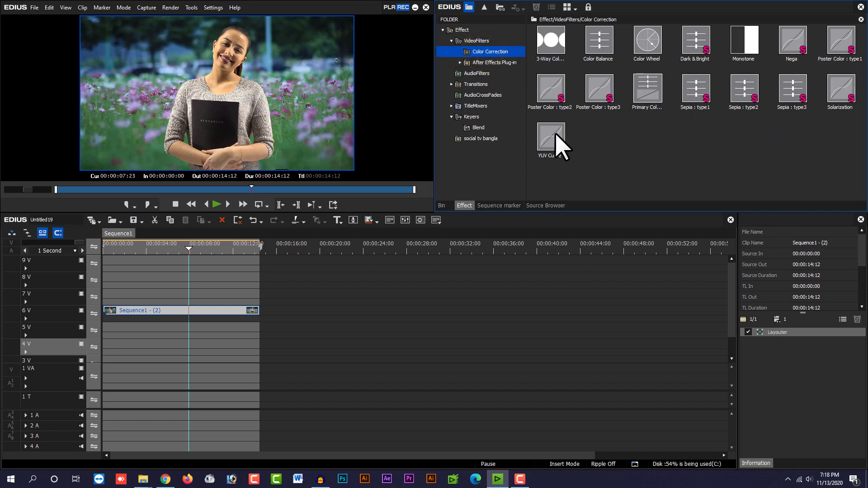
{"action": "left_click_drag", "start_coordinate": [556, 134], "coordinate": [419, 230]}
{"action": "left_click_drag", "start_coordinate": [211, 302], "coordinate": [208, 311]}
{"action": "double_click", "coordinate": [779, 342]}
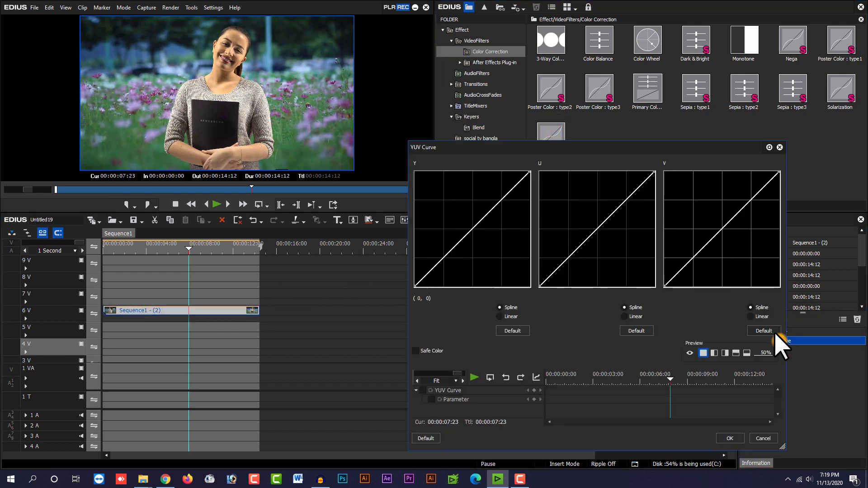
{"action": "left_click_drag", "start_coordinate": [508, 147], "coordinate": [390, 149]}
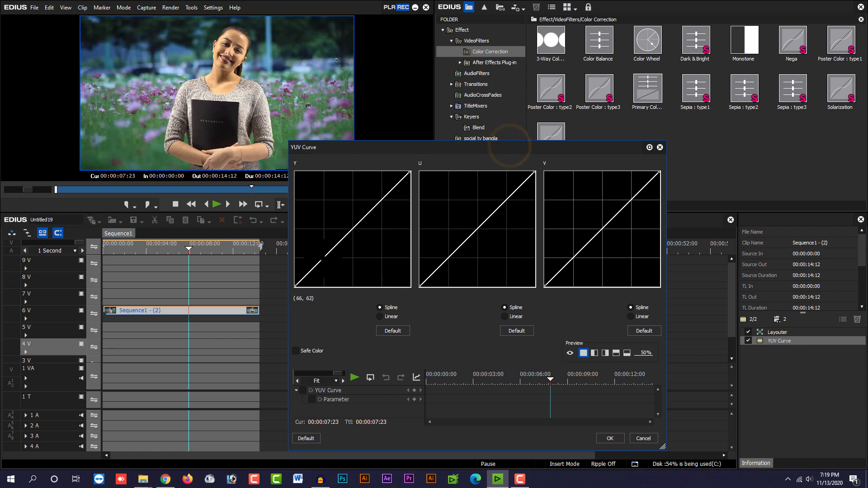
Bend the Y curve into an S, slightly raise the lower part and lower the upper part of the U and V curves, accept, and check the composite.
{"action": "left_click_drag", "start_coordinate": [322, 257], "coordinate": [326, 267]}
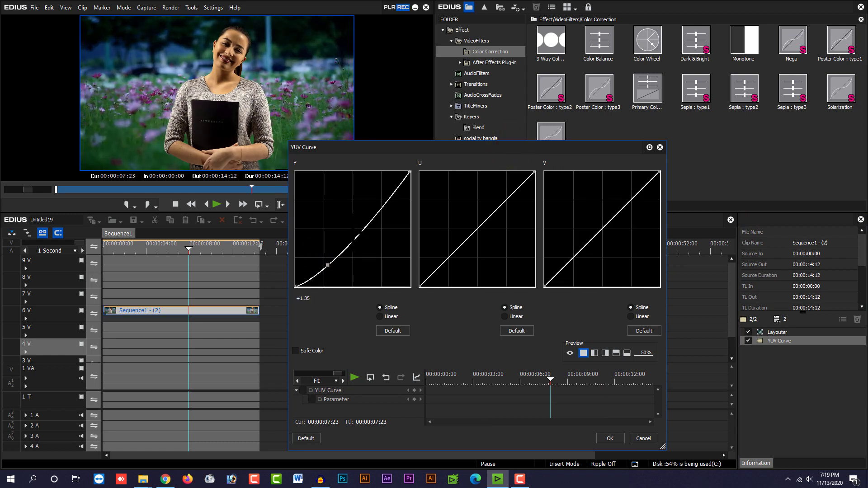
{"action": "left_click_drag", "start_coordinate": [373, 219], "coordinate": [371, 211]}
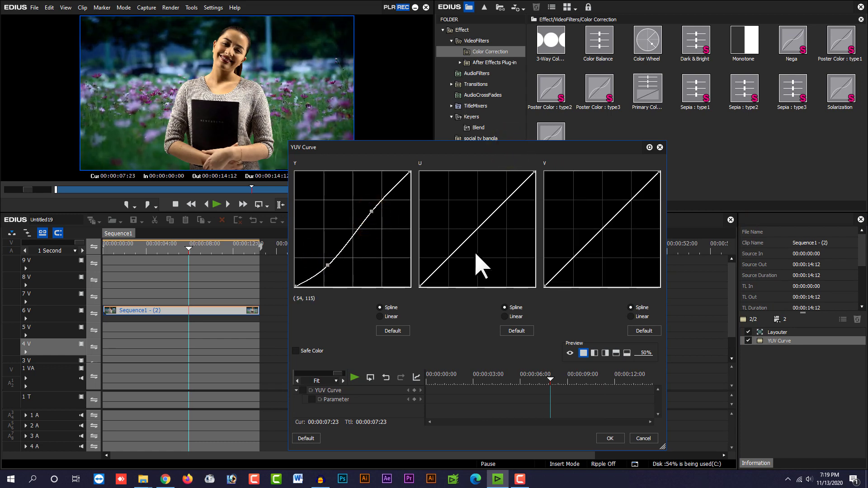
{"action": "left_click", "coordinate": [448, 258]}
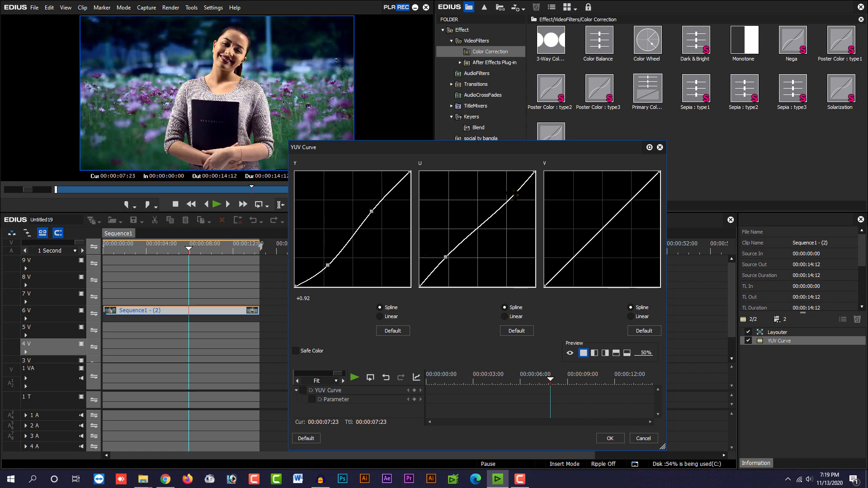
{"action": "left_click_drag", "start_coordinate": [585, 246], "coordinate": [584, 256]}
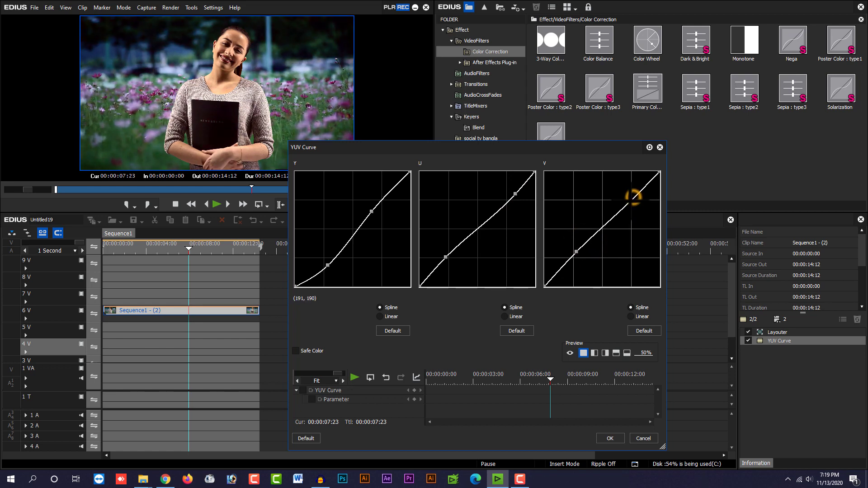
{"action": "left_click_drag", "start_coordinate": [633, 196], "coordinate": [631, 202]}
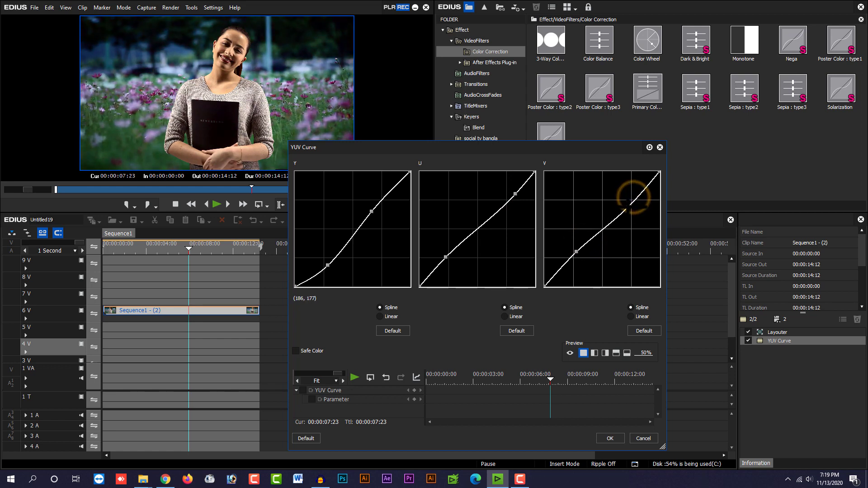
{"action": "left_click", "coordinate": [611, 438]}
{"action": "double_click", "coordinate": [224, 116]}
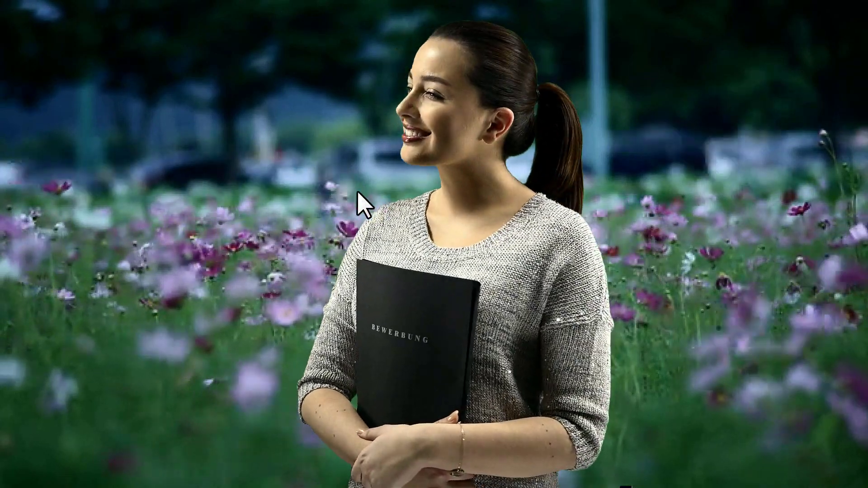
{"action": "double_click", "coordinate": [356, 195]}
{"action": "left_click", "coordinate": [154, 244]}
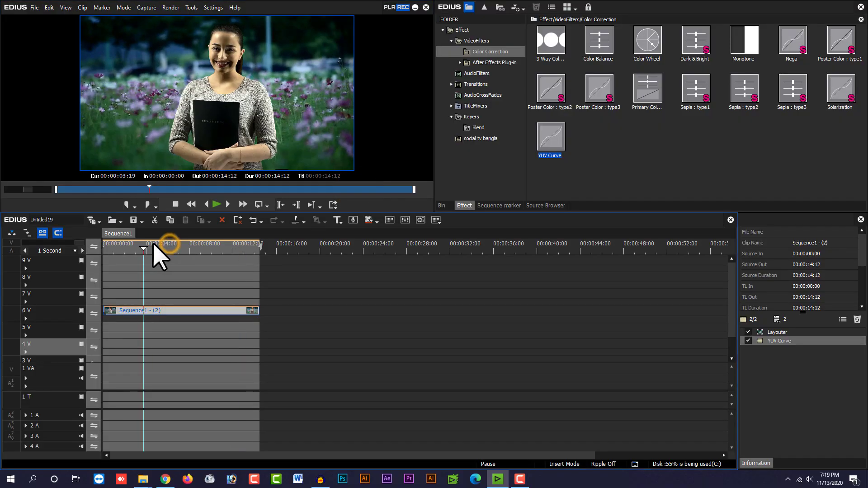
Place the flower field video at the start of track 7 V above the nested sequence and trim its end to 00:00:14:12.
{"action": "left_click", "coordinate": [441, 206]}
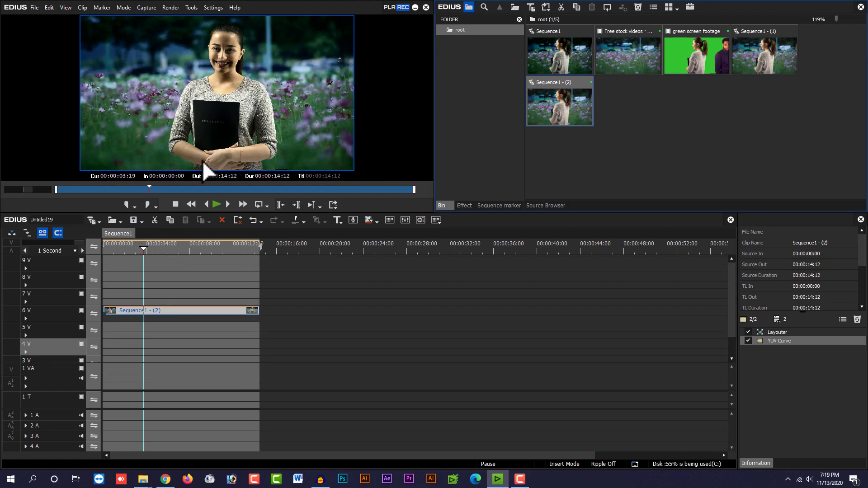
{"action": "left_click", "coordinate": [632, 120]}
{"action": "left_click_drag", "start_coordinate": [635, 53], "coordinate": [94, 290]}
{"action": "left_click_drag", "start_coordinate": [165, 246], "coordinate": [178, 248]}
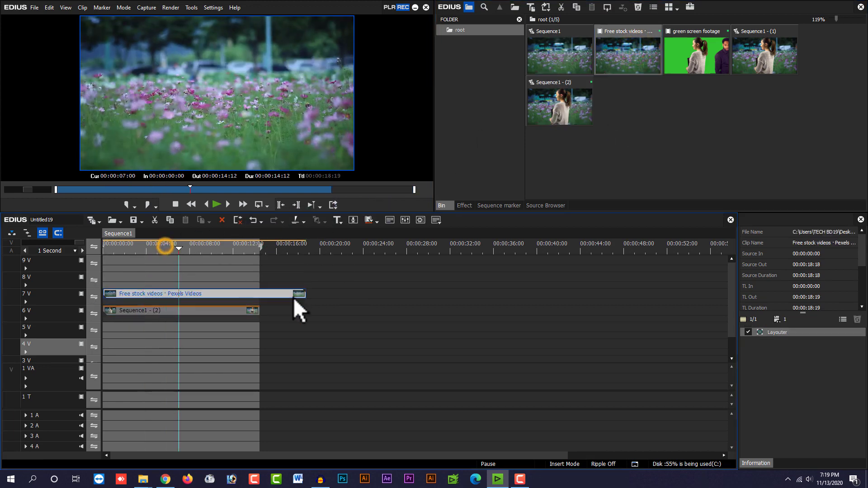
{"action": "left_click_drag", "start_coordinate": [306, 295], "coordinate": [231, 299]}
{"action": "left_click_drag", "start_coordinate": [176, 246], "coordinate": [164, 246]}
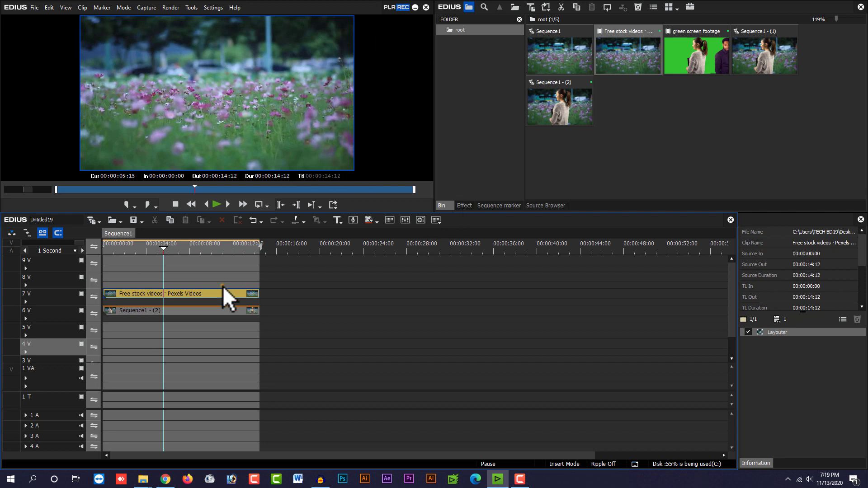
Apply the Mask video filter to the flower field clip on track 7 V and open the mask settings.
{"action": "left_click", "coordinate": [465, 205]}
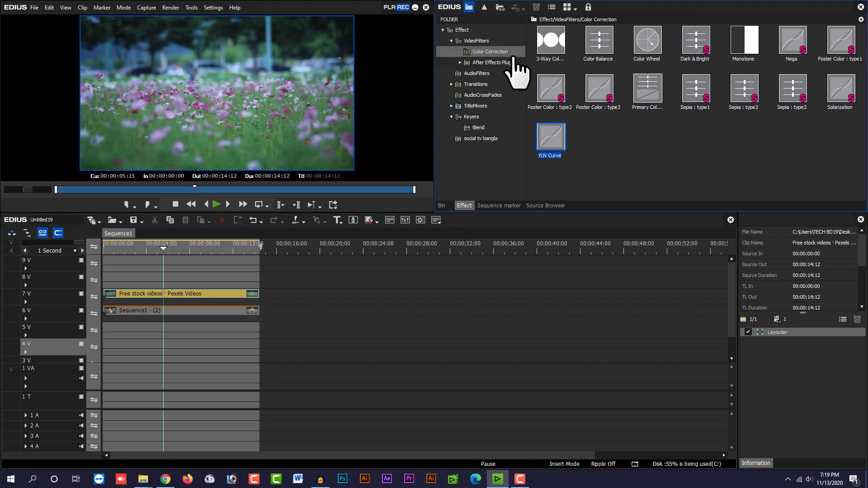
{"action": "left_click", "coordinate": [477, 40]}
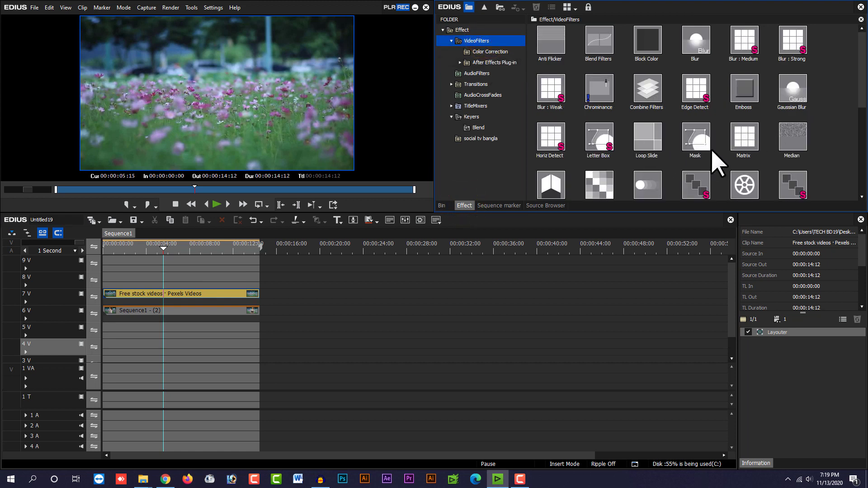
{"action": "left_click_drag", "start_coordinate": [696, 138], "coordinate": [205, 297]}
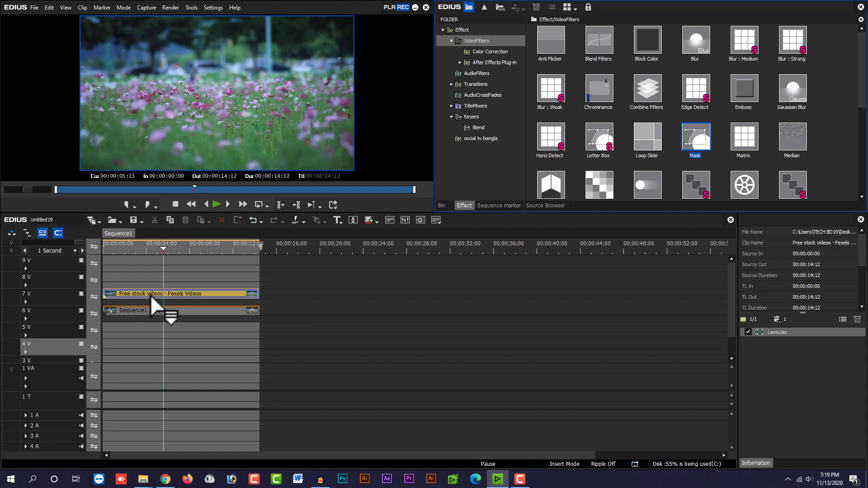
{"action": "mouse_move", "coordinate": [174, 295]}
{"action": "left_mouse_down"}
{"action": "mouse_move", "coordinate": [193, 291]}
{"action": "mouse_move", "coordinate": [158, 294]}
{"action": "left_mouse_up"}
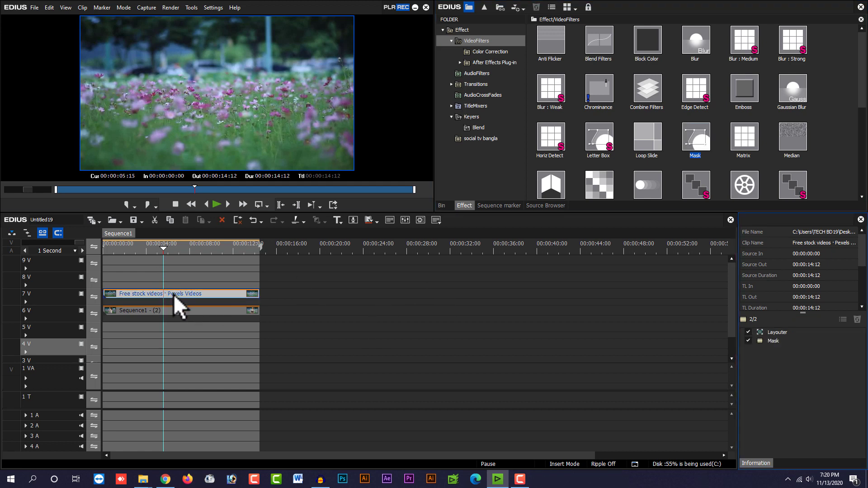
{"action": "left_click", "coordinate": [778, 343]}
{"action": "double_click", "coordinate": [793, 342]}
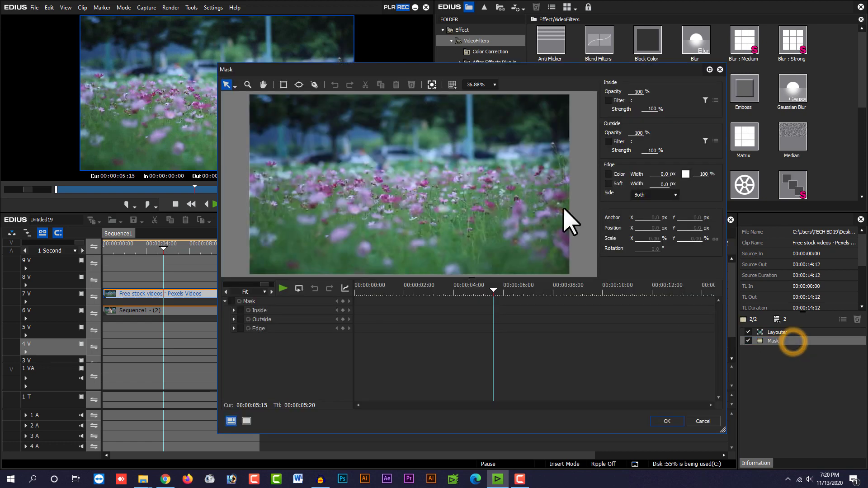
Draw a wide rectangular mask shape across the bottom strip of the flower field frame, extending past its edges.
{"action": "left_click_drag", "start_coordinate": [218, 66], "coordinate": [307, 130]}
{"action": "left_click_drag", "start_coordinate": [444, 133], "coordinate": [405, 96]}
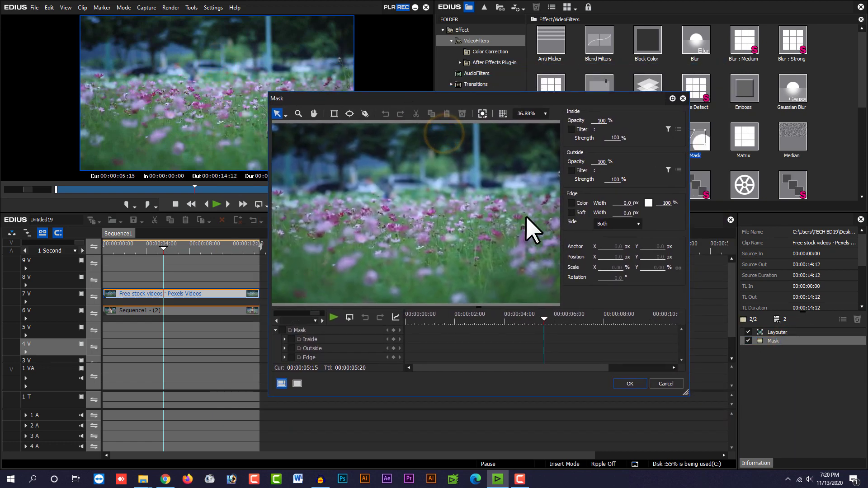
{"action": "left_click_drag", "start_coordinate": [270, 93], "coordinate": [154, 47]}
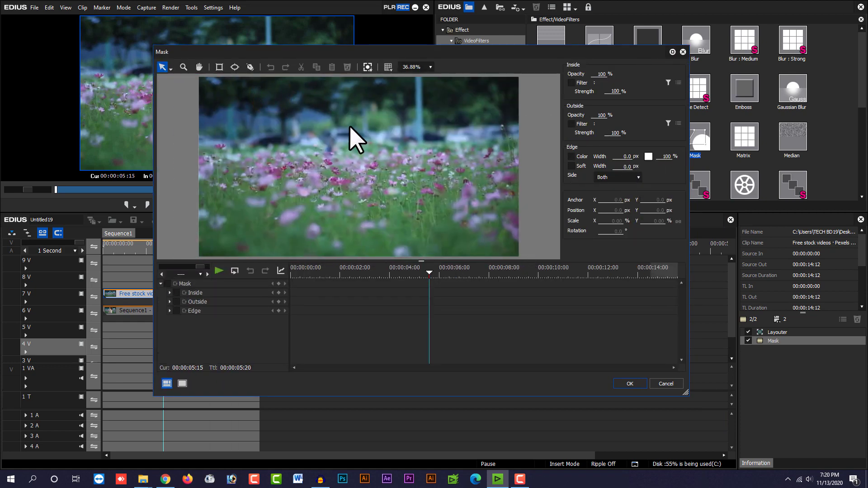
{"action": "left_click_drag", "start_coordinate": [323, 51], "coordinate": [366, 58]}
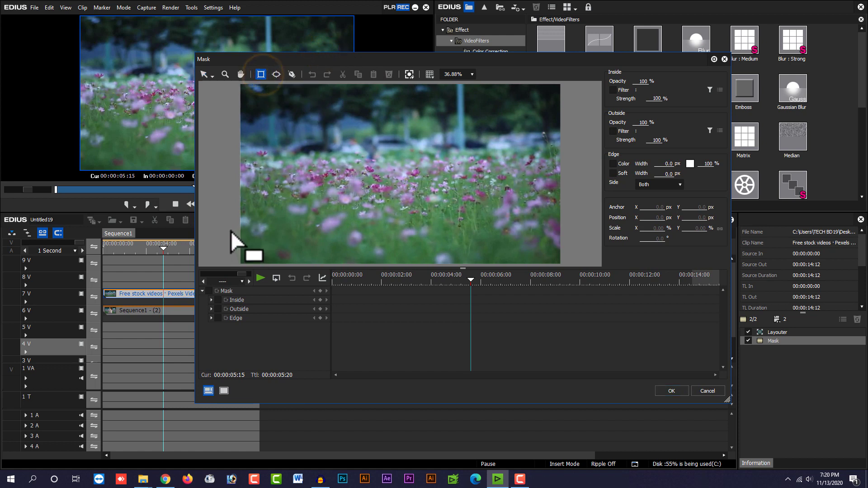
{"action": "left_click_drag", "start_coordinate": [316, 261], "coordinate": [632, 342]}
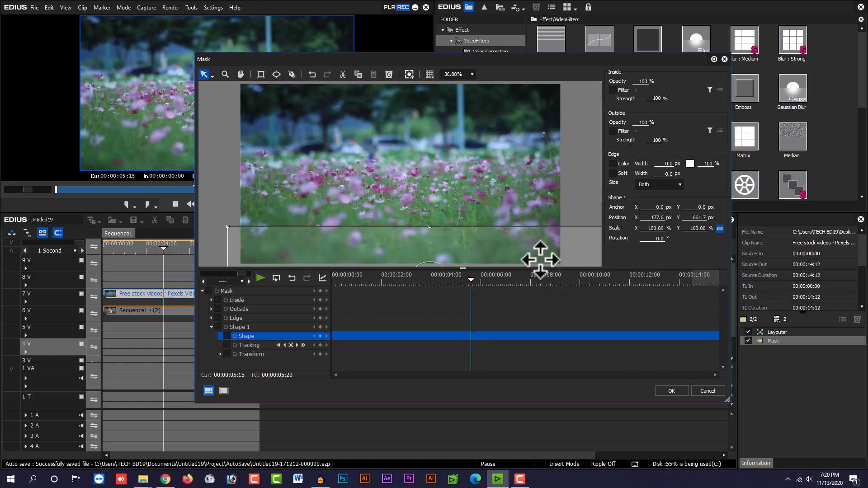
Move the rectangular mask to about X 28.5, Y 745.7 px and set the Outside opacity to 0%.
{"action": "left_click_drag", "start_coordinate": [531, 258], "coordinate": [483, 262]}
{"action": "left_click_drag", "start_coordinate": [499, 68], "coordinate": [500, 61]}
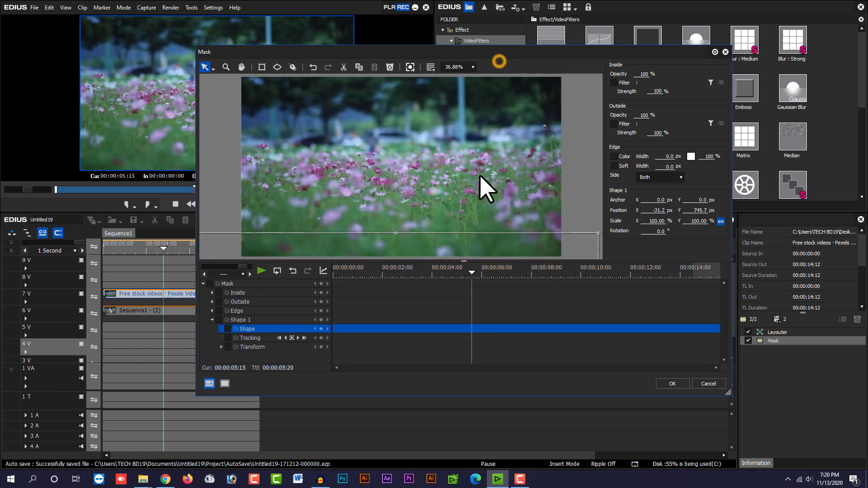
{"action": "left_click_drag", "start_coordinate": [445, 246], "coordinate": [454, 246]}
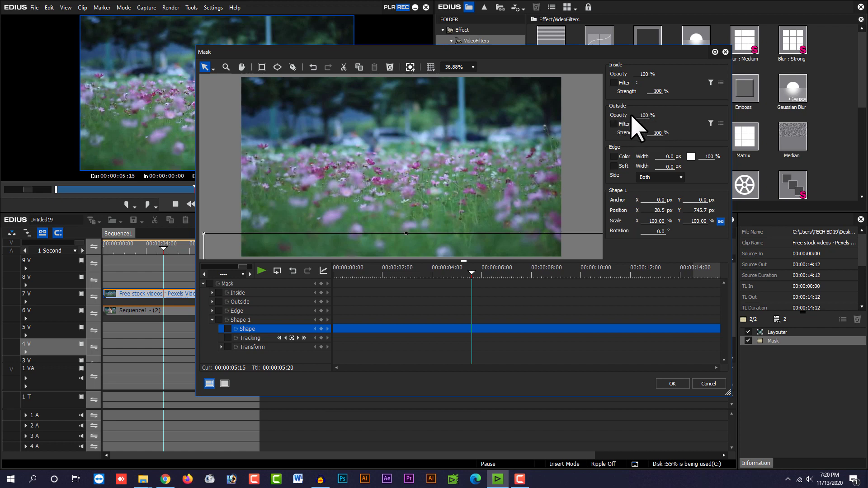
{"action": "left_click_drag", "start_coordinate": [646, 115], "coordinate": [623, 271]}
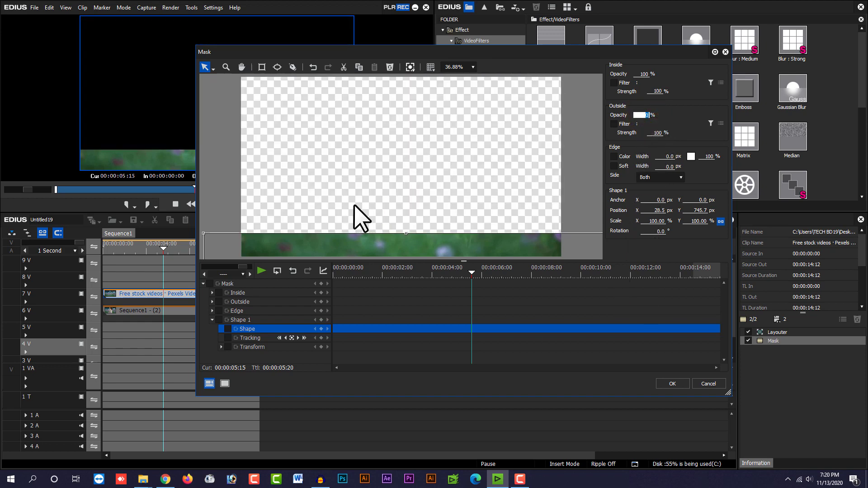
Enable the mask's soft edge with a width of 200 px and apply the mask settings.
{"action": "left_click", "coordinate": [438, 236]}
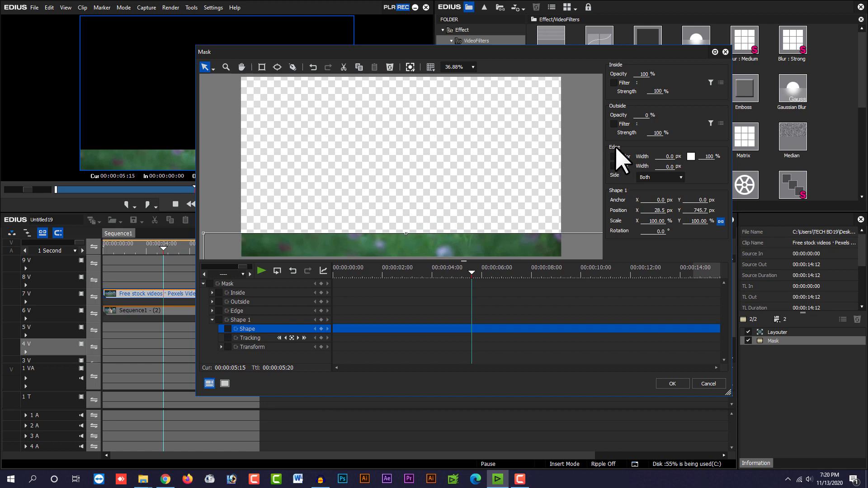
{"action": "left_click", "coordinate": [615, 166]}
{"action": "left_click", "coordinate": [668, 167]}
{"action": "type", "text": "200"}
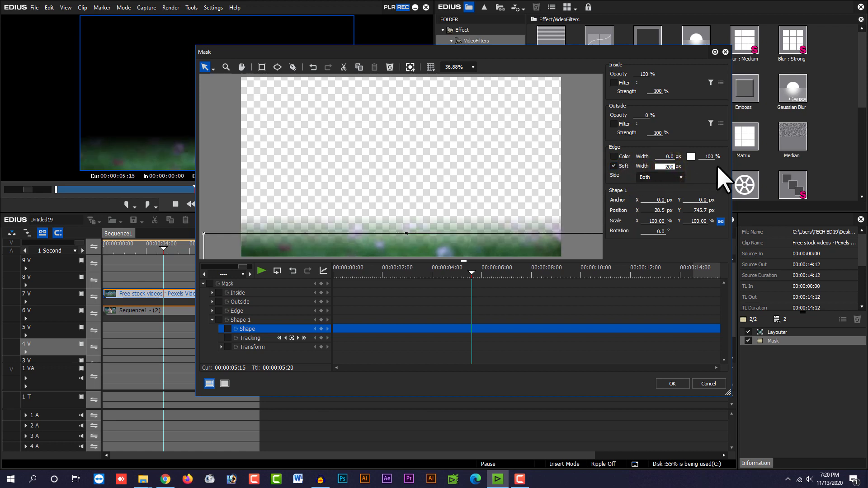
{"action": "left_click", "coordinate": [670, 384]}
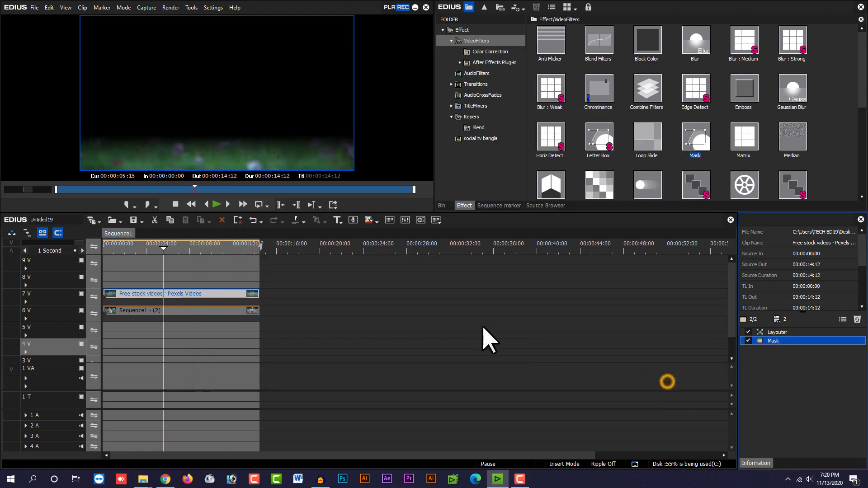
Play the composite from the start of the timeline in full screen and check how the foreground flowers blend in.
{"action": "left_click_drag", "start_coordinate": [143, 246], "coordinate": [109, 258]}
{"action": "key", "text": "space"}
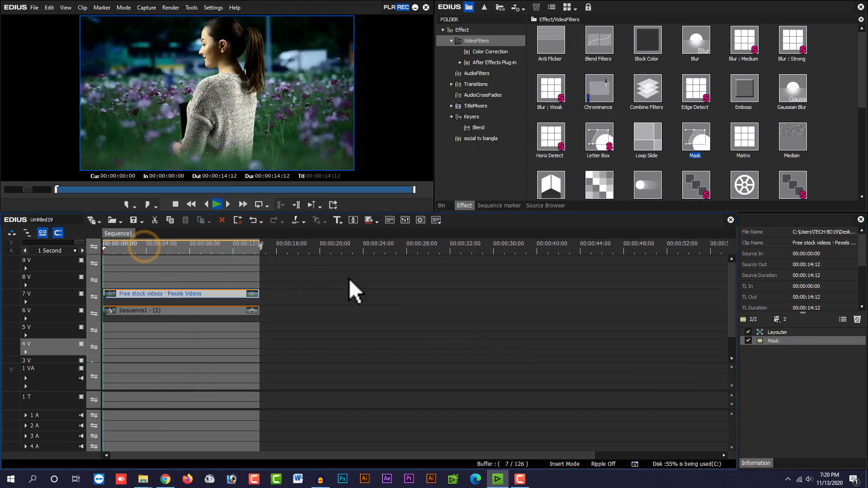
{"action": "double_click", "coordinate": [249, 104]}
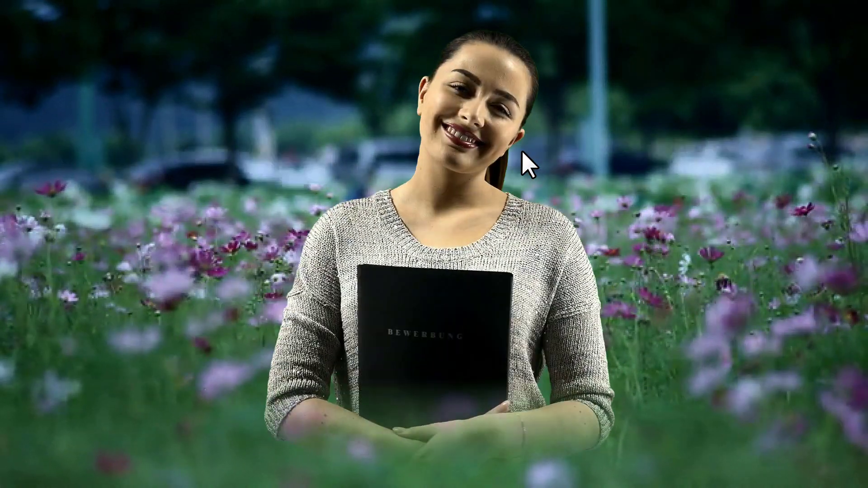
{"action": "left_click", "coordinate": [521, 153]}
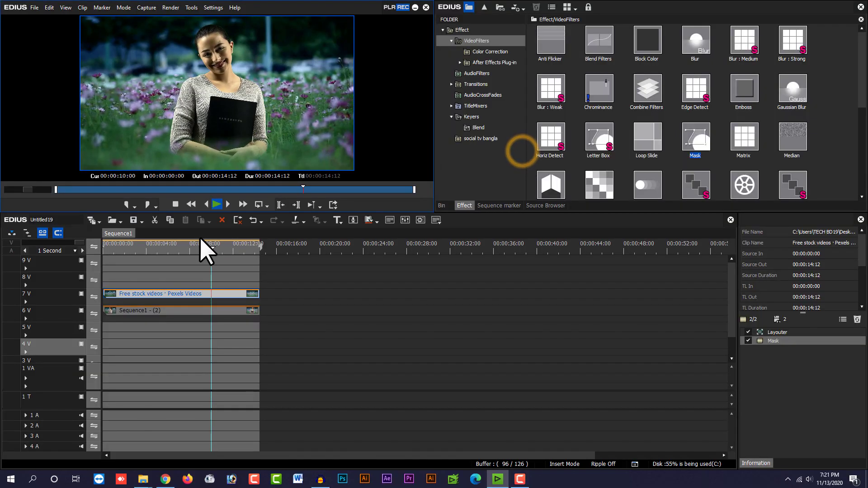
{"action": "left_click", "coordinate": [142, 246]}
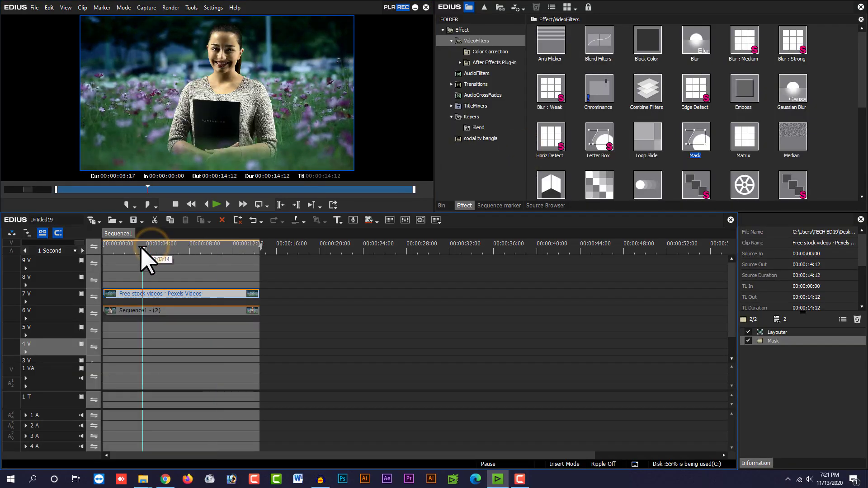